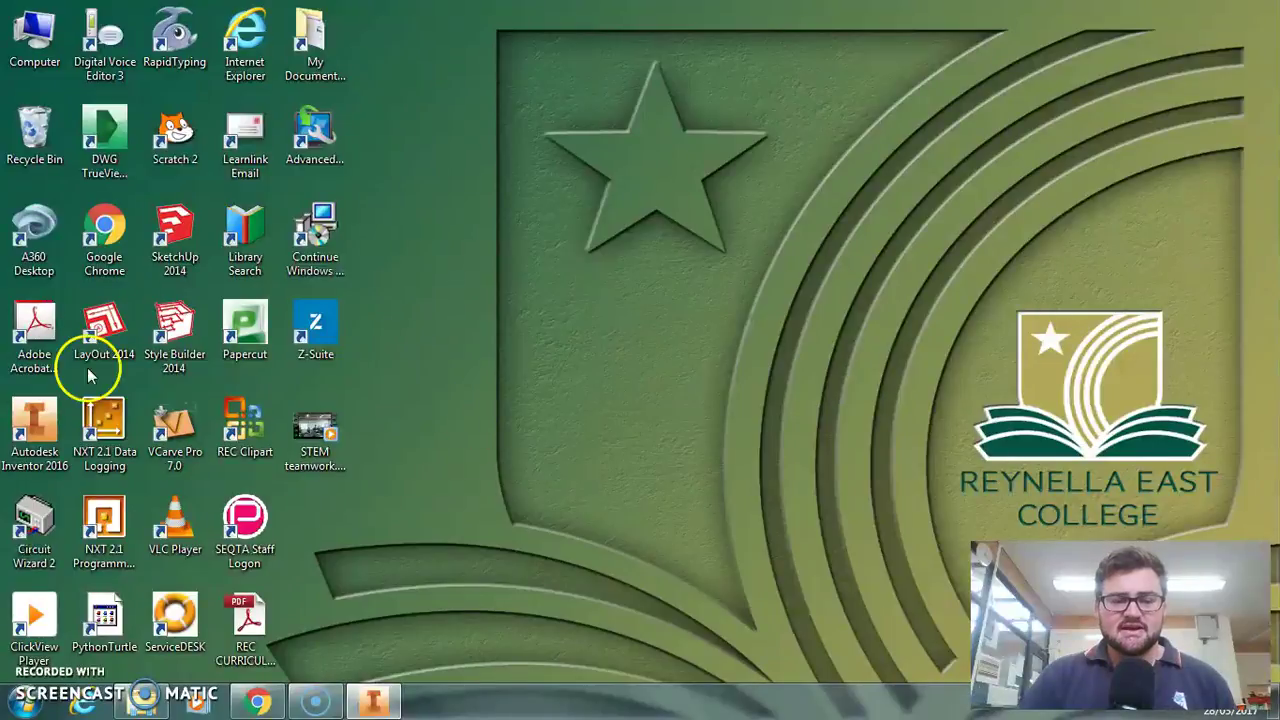
Launch Autodesk Inventor 2016 from its desktop icon and wait for the Get Started screen.
{"action": "double_click", "coordinate": [35, 428]}
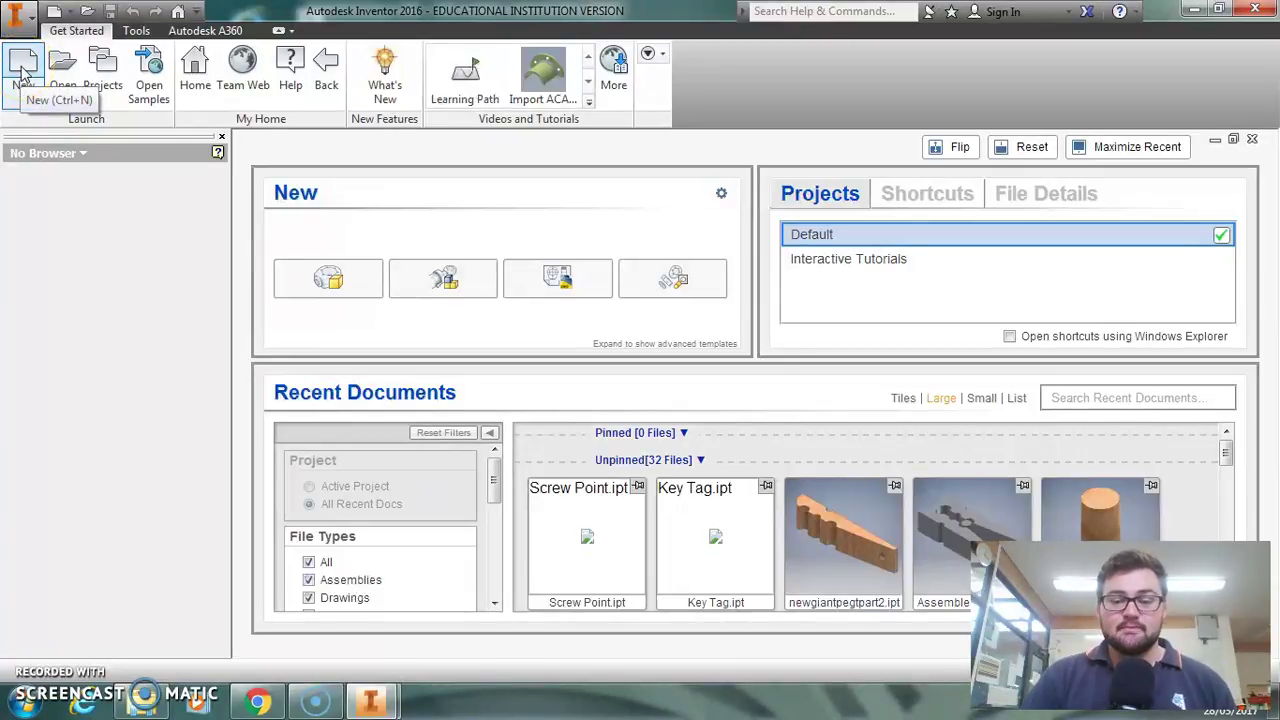
Create a new part, Part1, from the metric Standard (mm).ipt template.
{"action": "left_click", "coordinate": [23, 70]}
{"action": "left_click", "coordinate": [178, 179]}
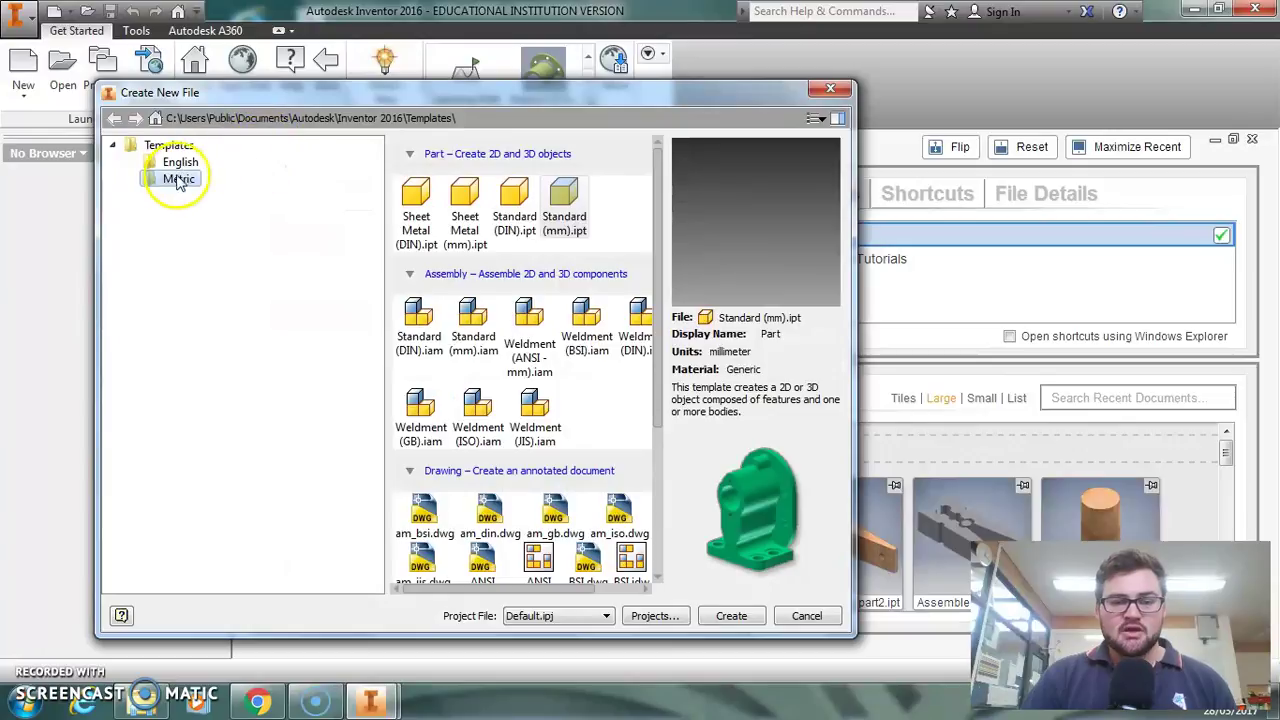
{"action": "left_click", "coordinate": [575, 222]}
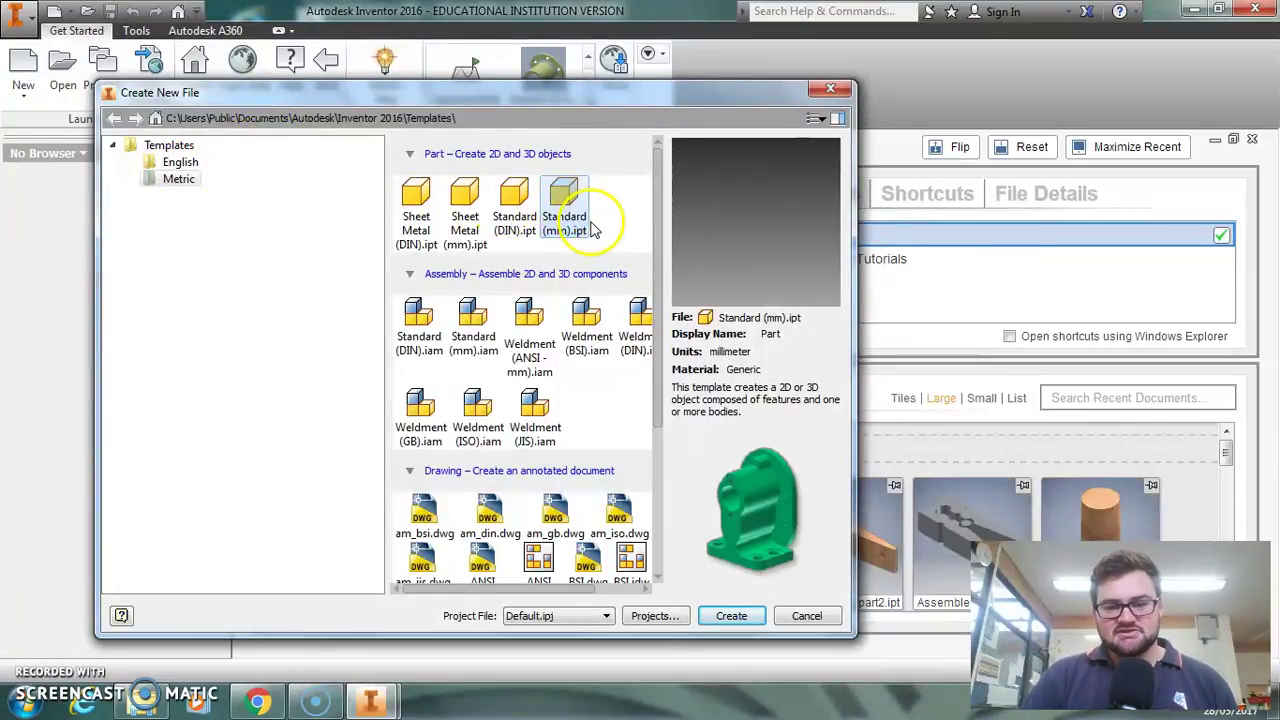
{"action": "left_click", "coordinate": [738, 618]}
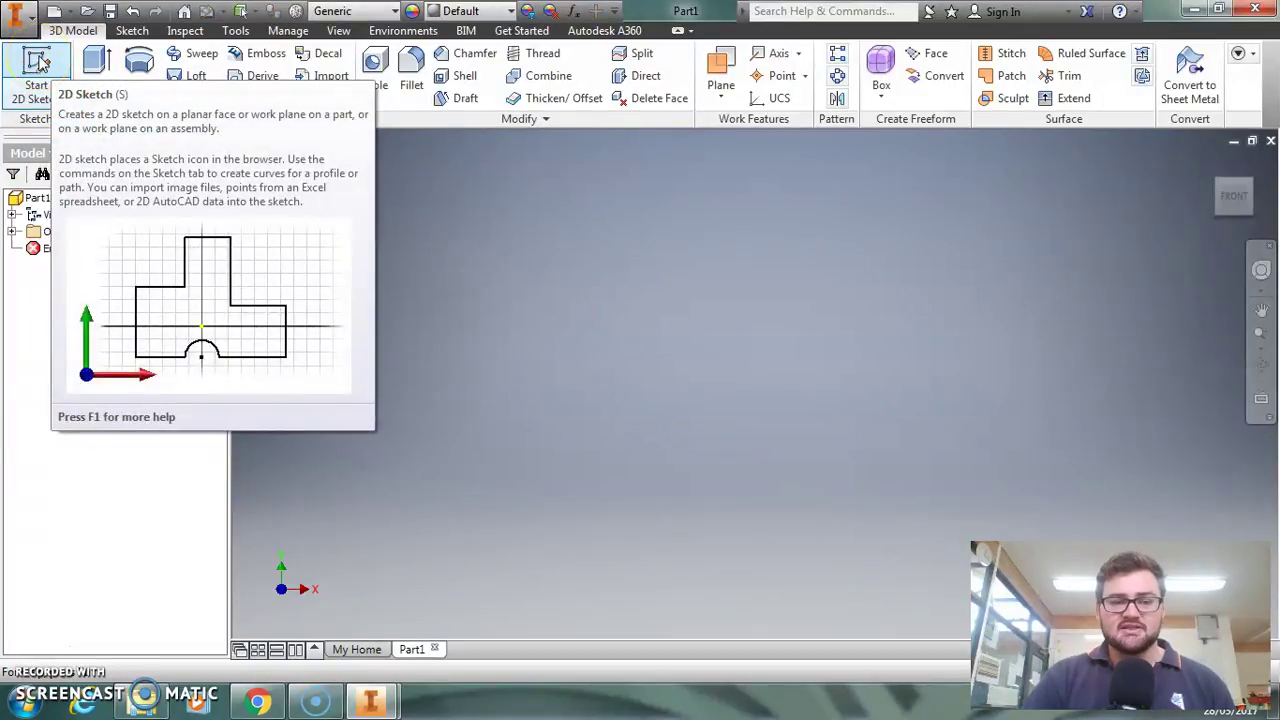
Start Sketch1 on the XZ plane and reorient the view with the ViewCube.
{"action": "left_click", "coordinate": [38, 62]}
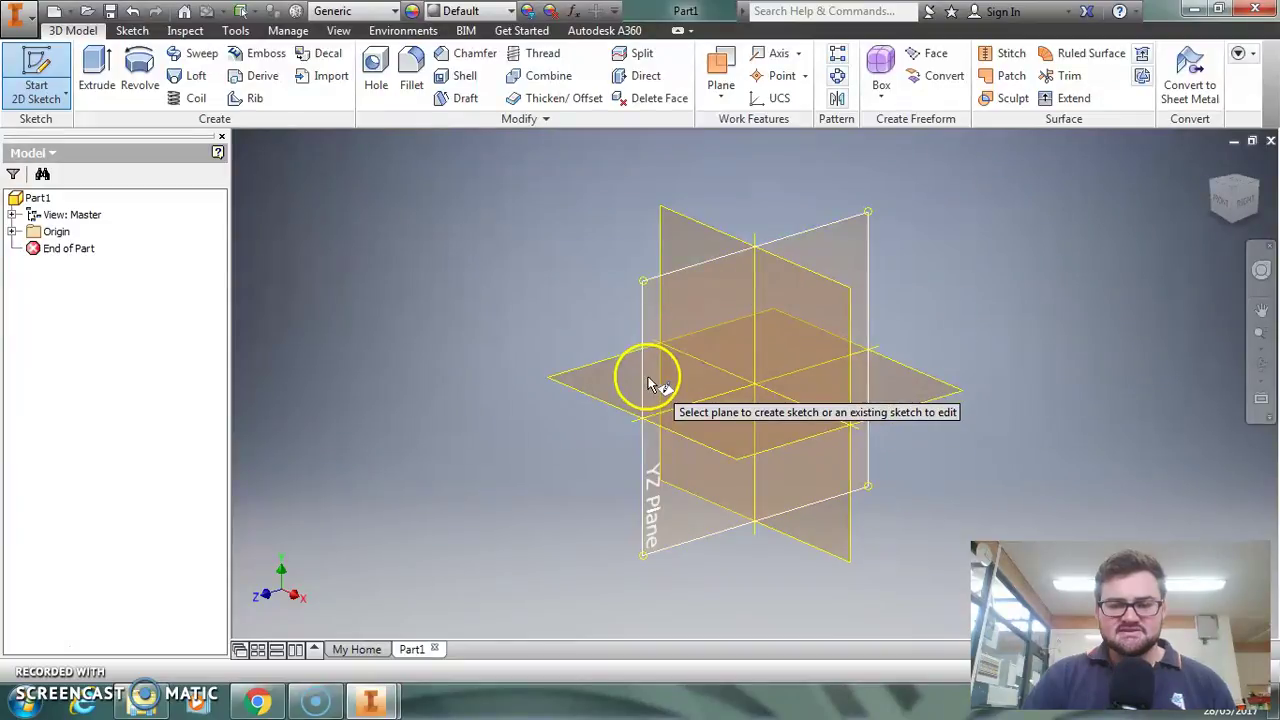
{"action": "left_click", "coordinate": [594, 370]}
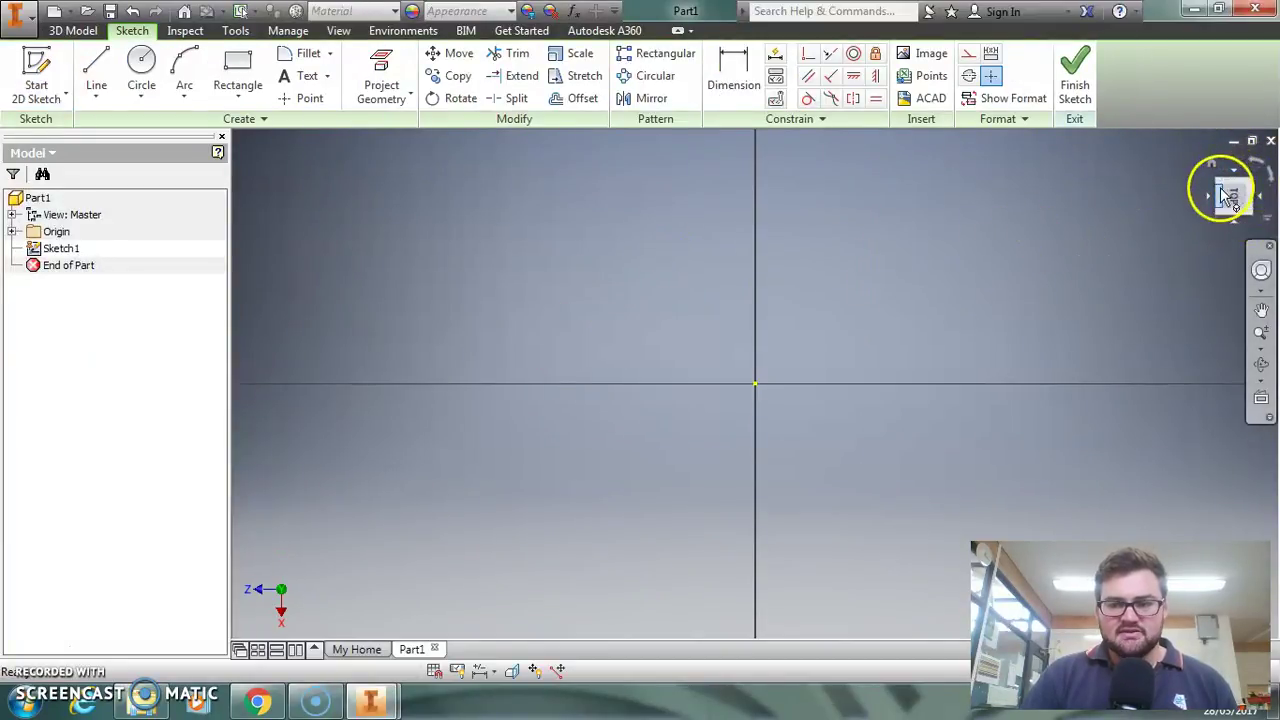
{"action": "left_click", "coordinate": [1259, 168]}
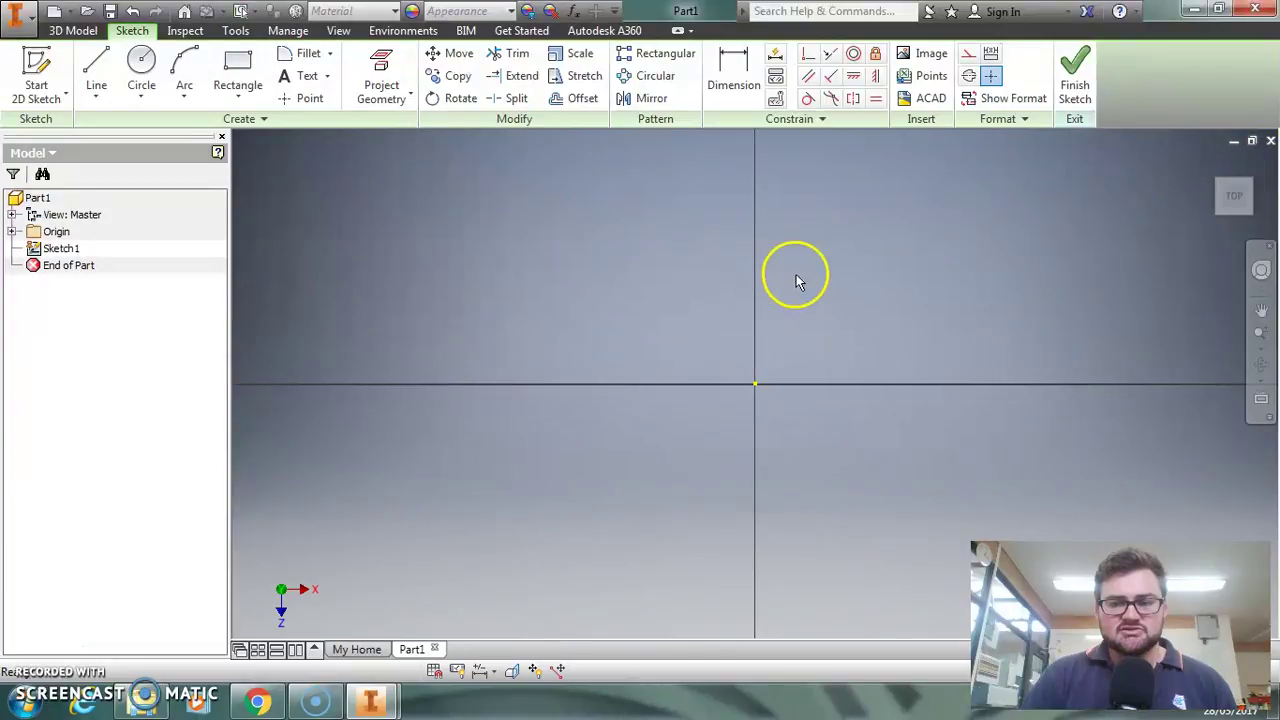
Draw a 15 × 15 mm rectangle from the sketch origin and zoom in from the top view.
{"action": "left_click", "coordinate": [239, 66]}
{"action": "left_click", "coordinate": [755, 384]}
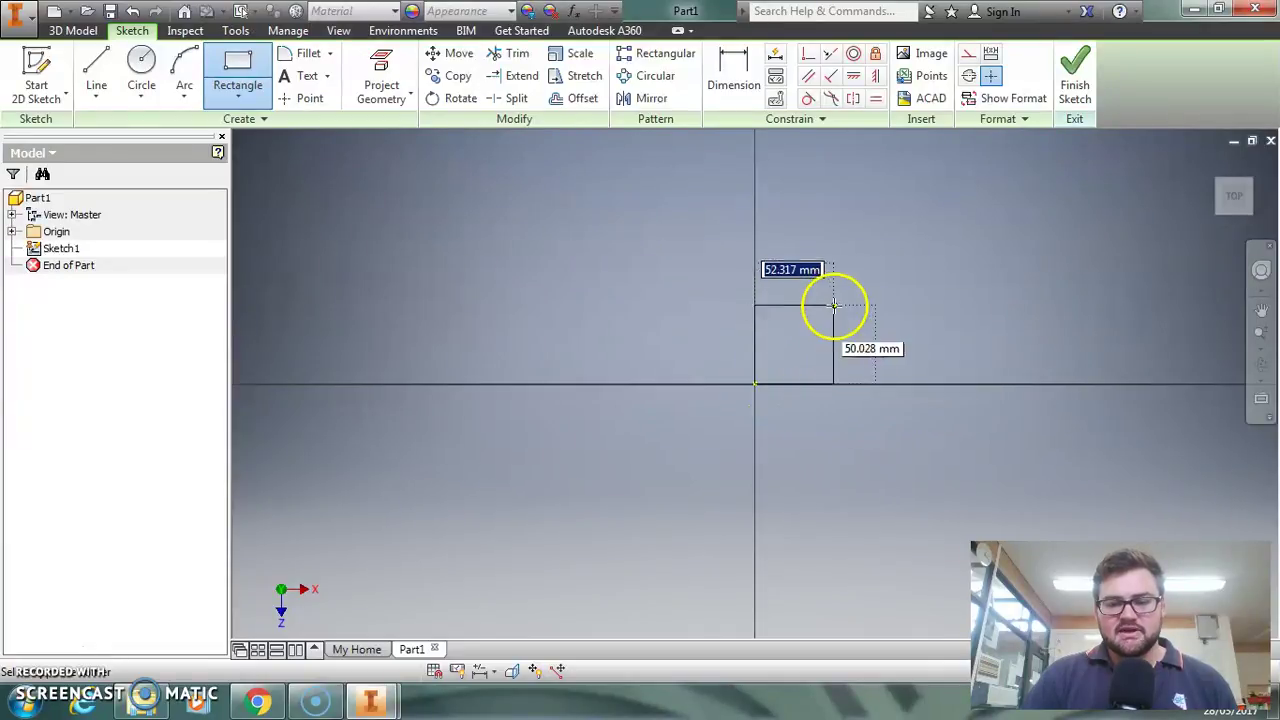
{"action": "type", "text": "1"}
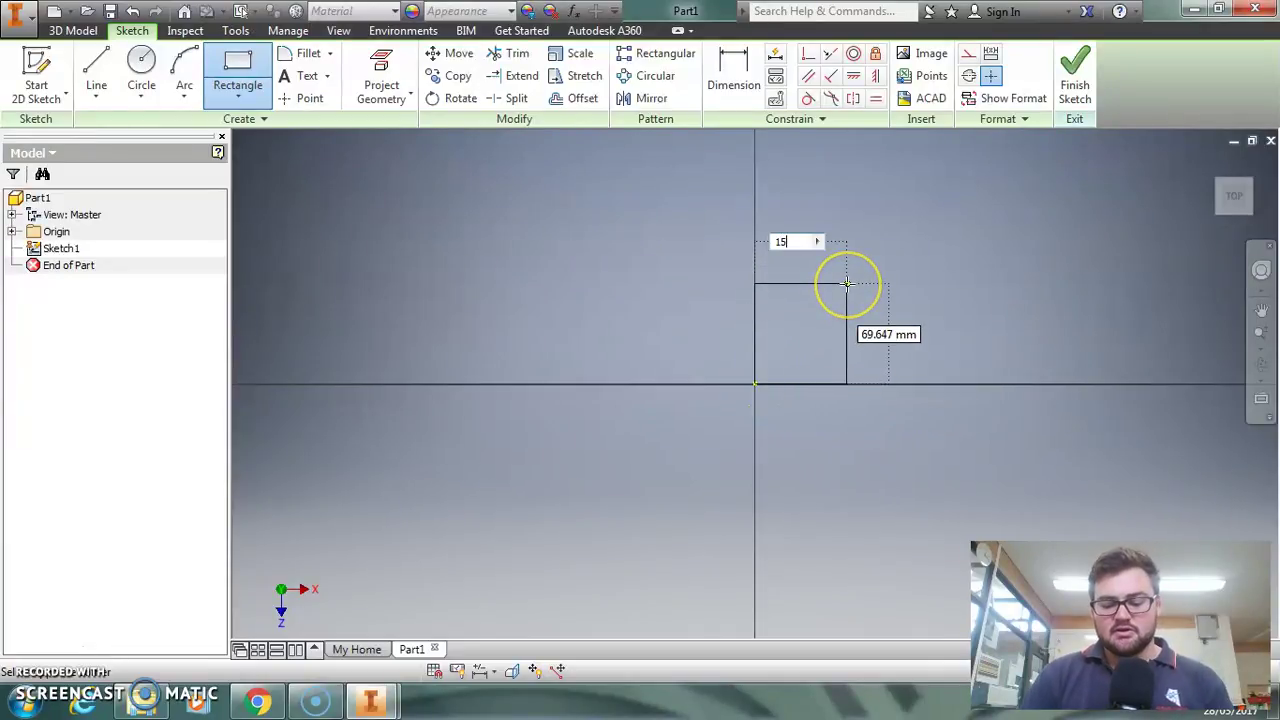
{"action": "type", "text": "5"}
{"action": "key", "text": "Tab"}
{"action": "type", "text": "1"}
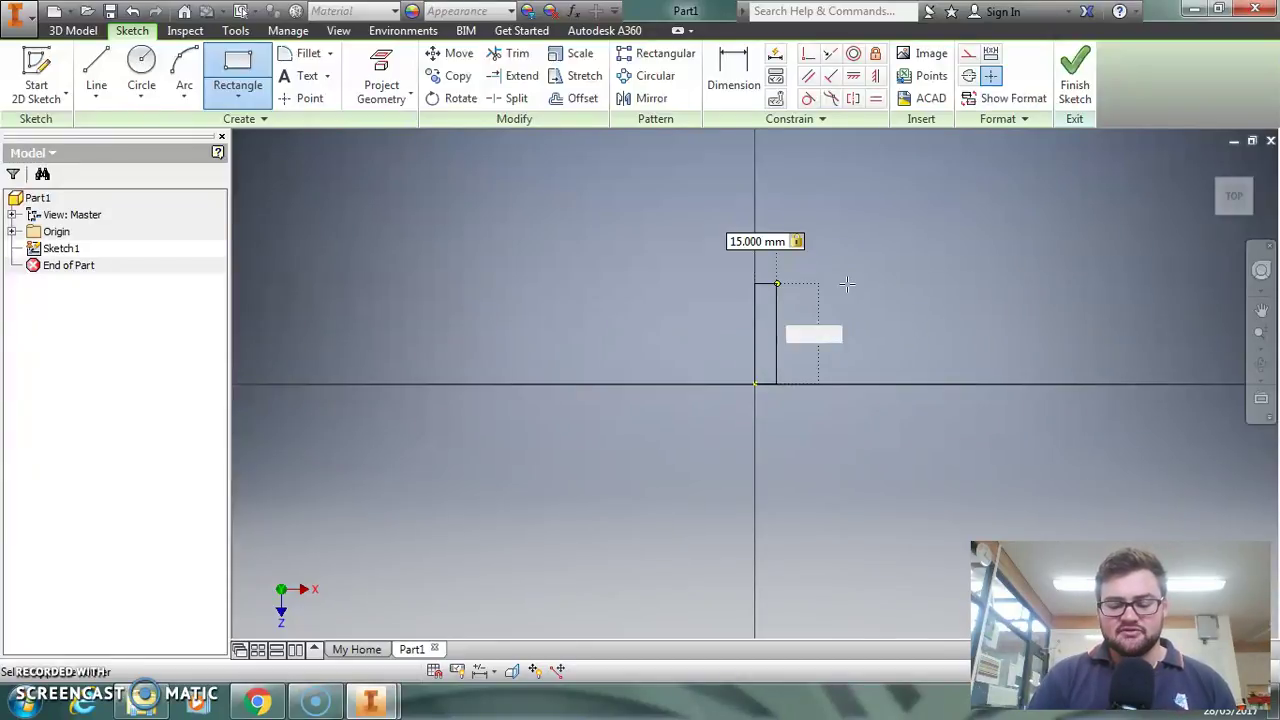
{"action": "key", "text": "Return"}
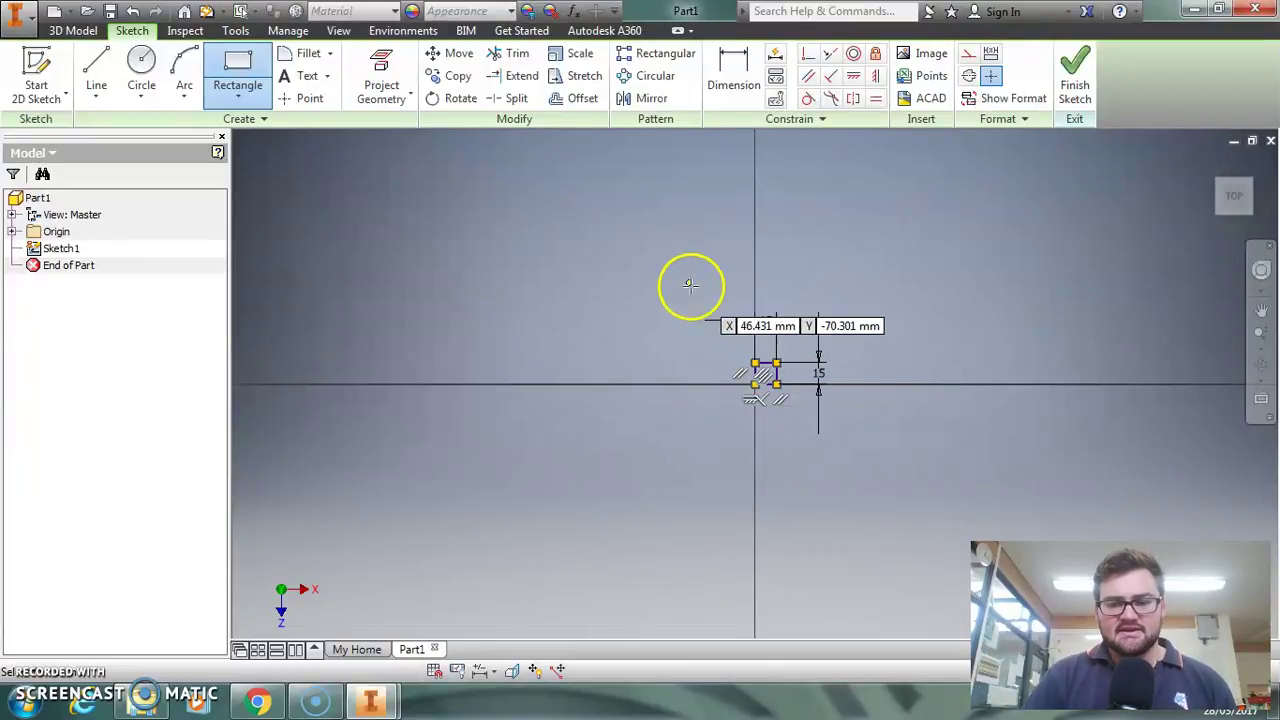
{"action": "right_click", "coordinate": [708, 281]}
{"action": "left_click", "coordinate": [748, 273]}
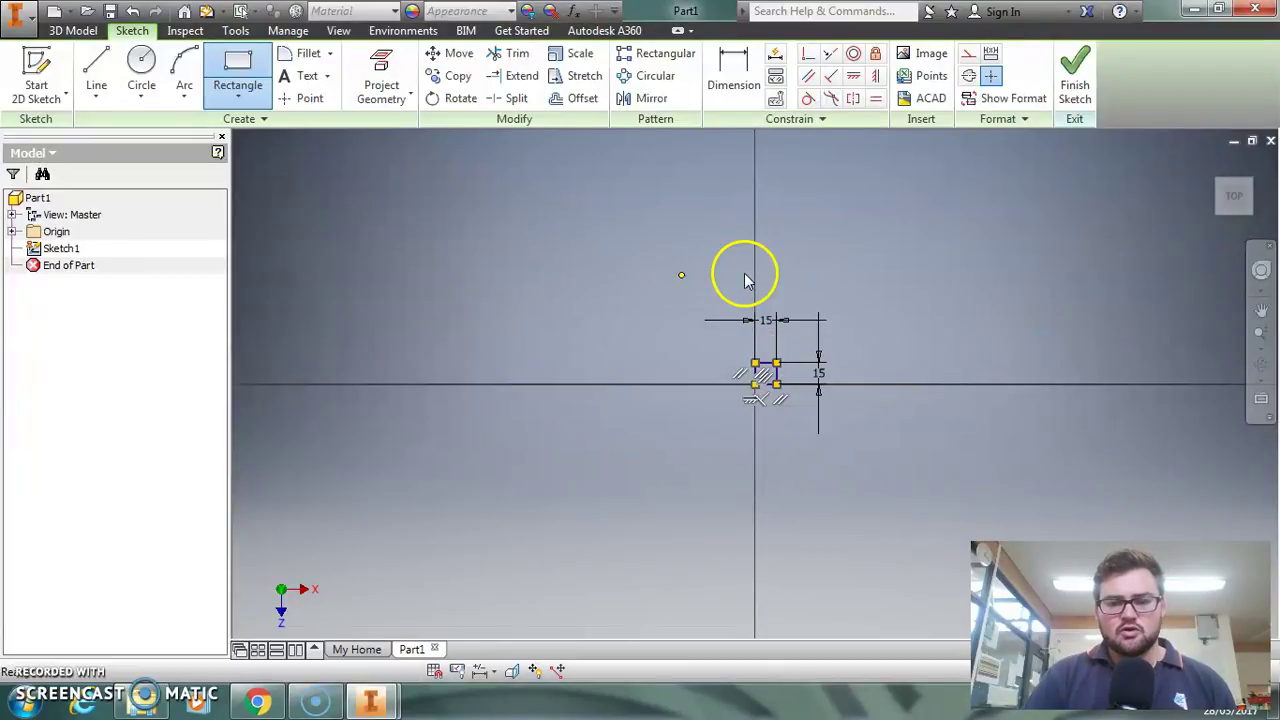
{"action": "left_click", "coordinate": [1236, 198]}
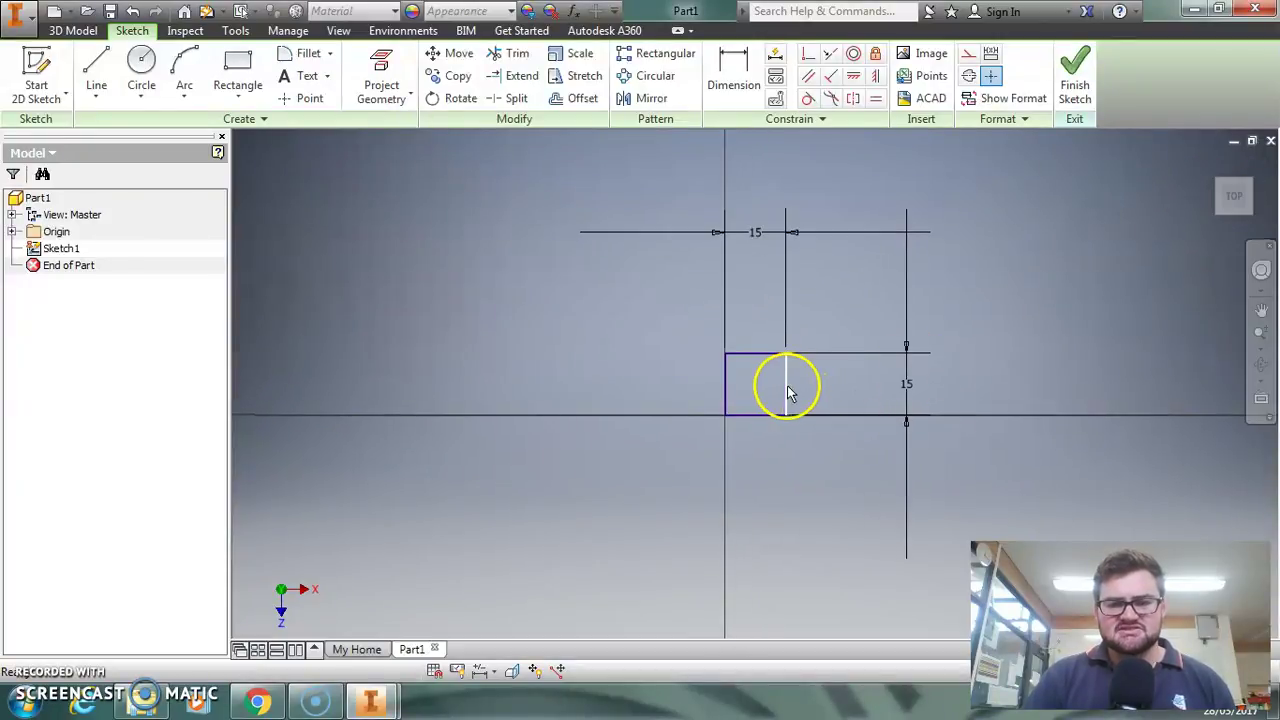
{"action": "scroll", "coordinate": [787, 388], "scroll_direction": "up", "scroll_amount": 4}
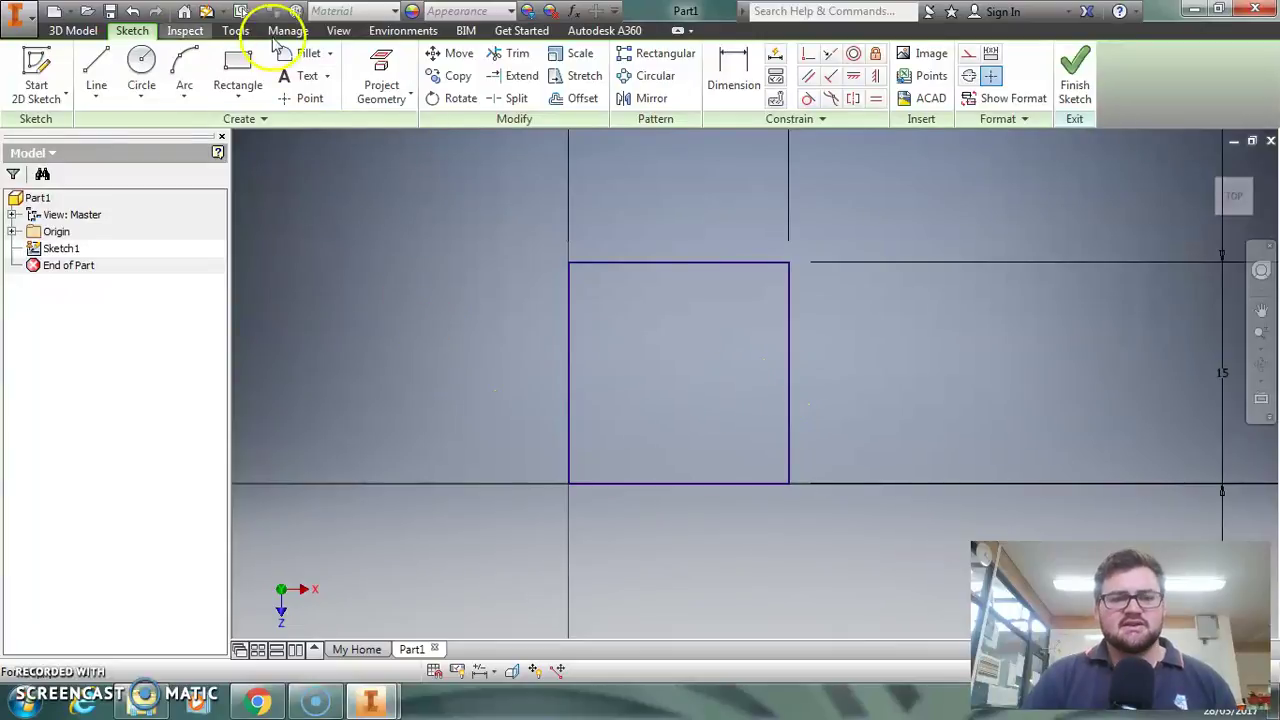
Draw a 3.5 mm diameter circle centred inside the 15 mm square.
{"action": "left_click", "coordinate": [143, 68]}
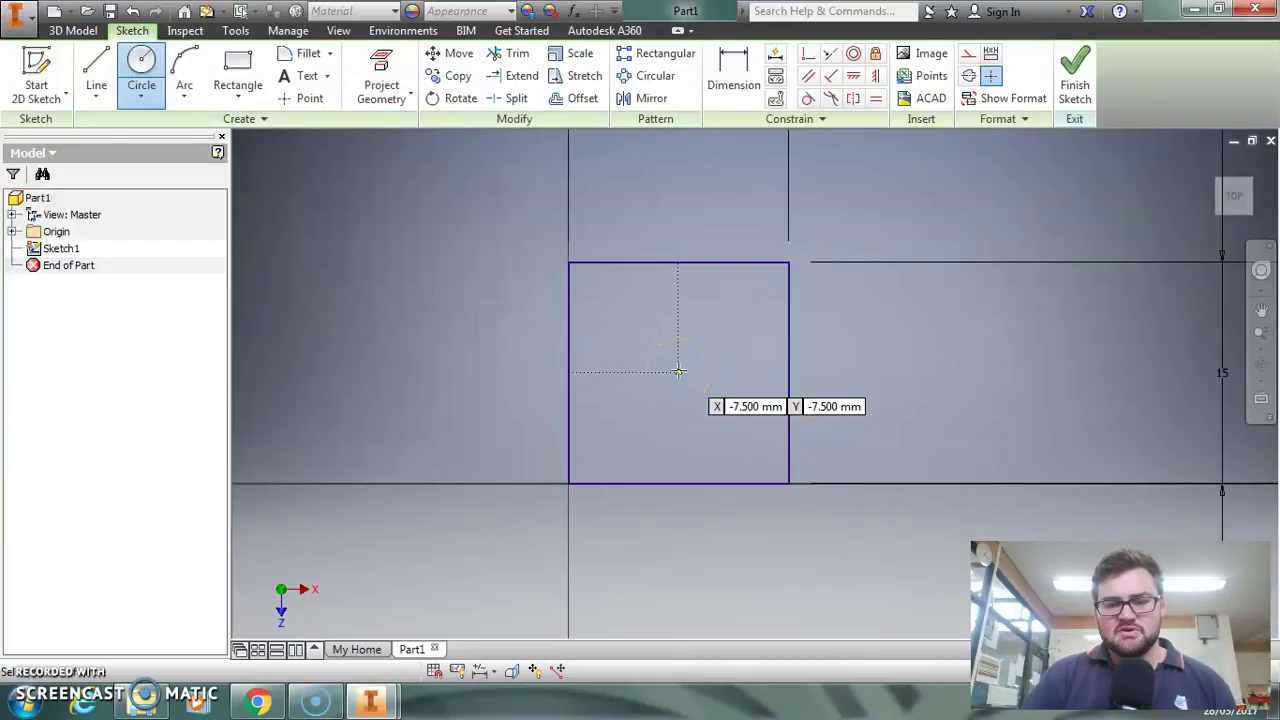
{"action": "left_click_drag", "start_coordinate": [678, 371], "coordinate": [700, 383]}
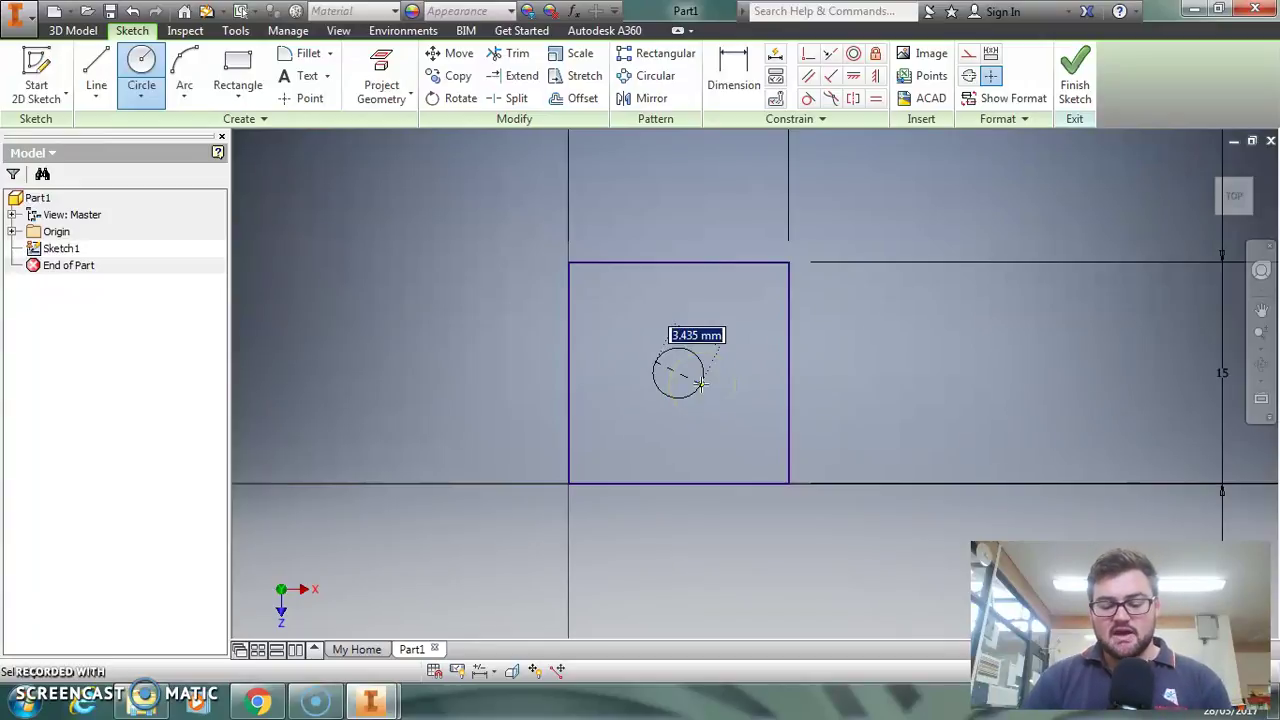
{"action": "type", "text": "3.5"}
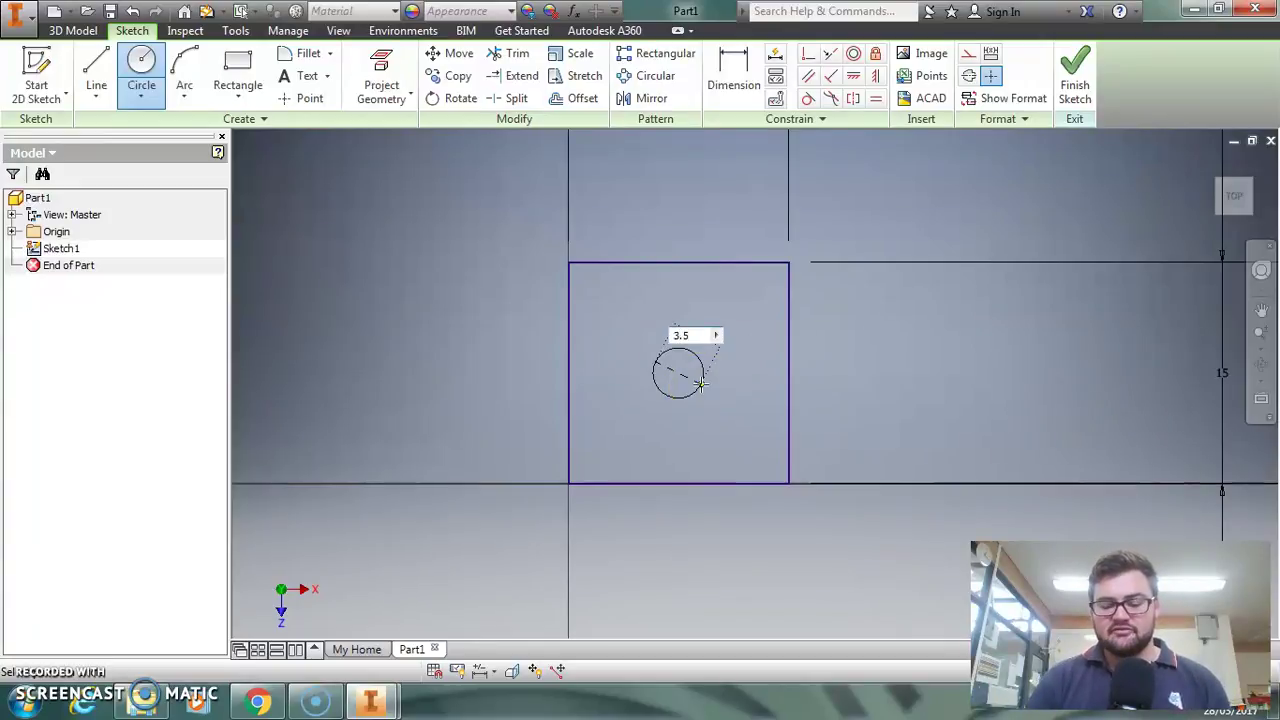
{"action": "key", "text": "Return"}
{"action": "left_click", "coordinate": [677, 371]}
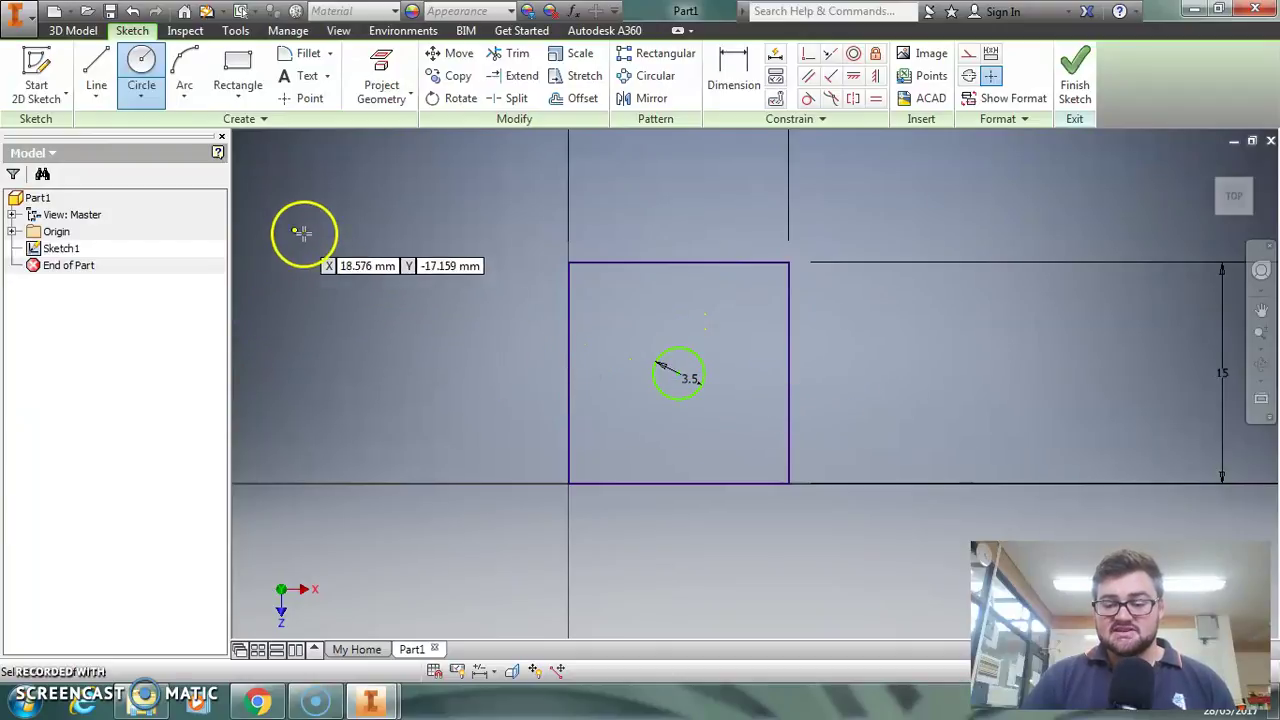
{"action": "right_click", "coordinate": [400, 240]}
{"action": "left_click", "coordinate": [460, 244]}
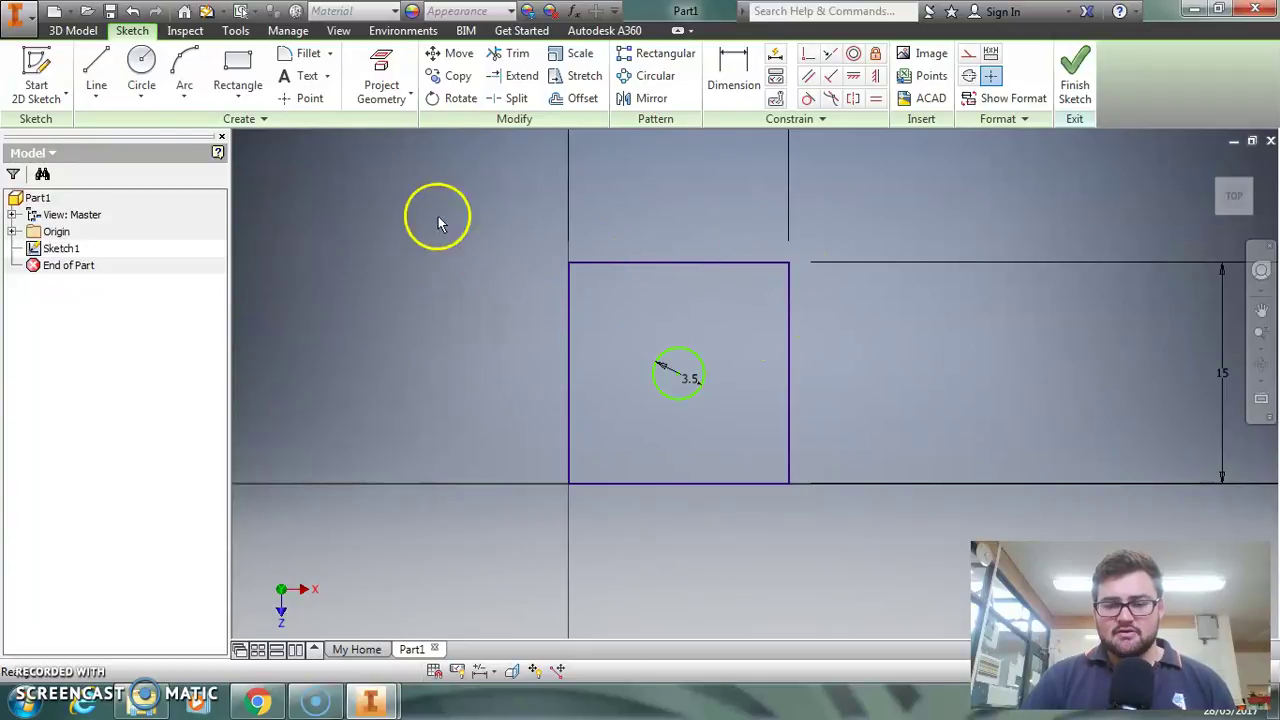
Extrude the square profile 1.6 mm into a plate with the 3.5 mm centre hole.
{"action": "left_click", "coordinate": [75, 32]}
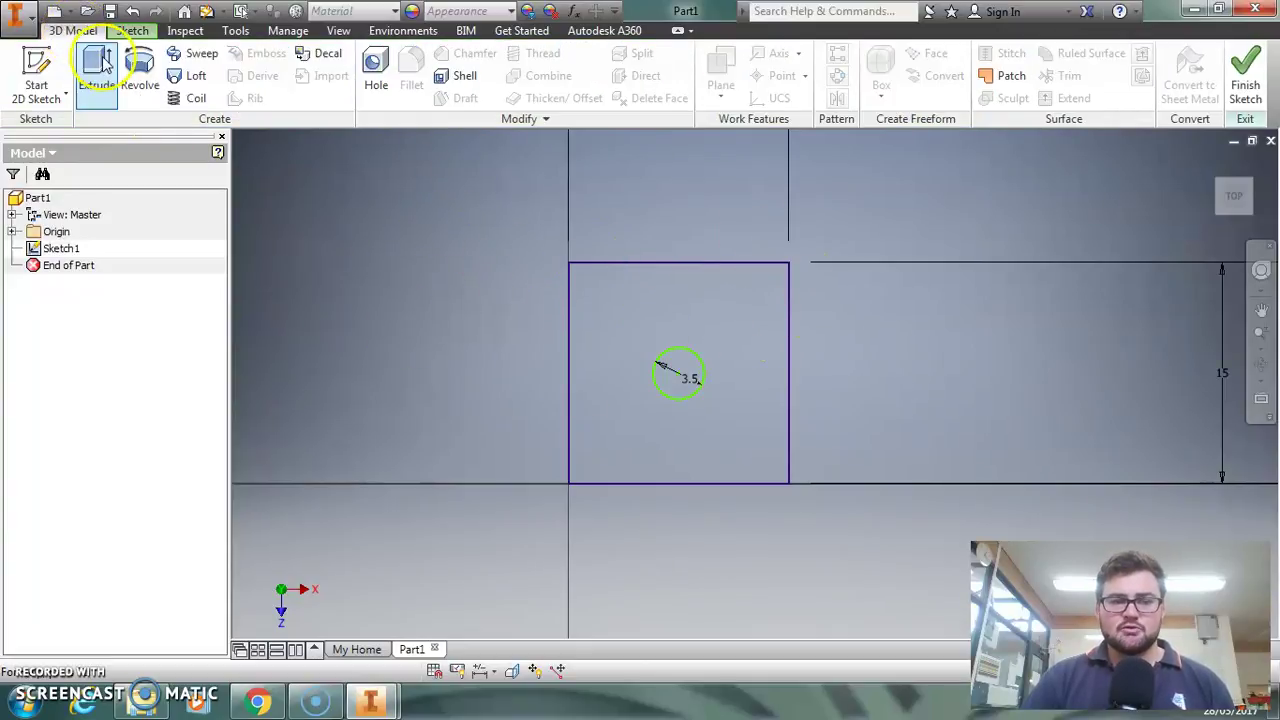
{"action": "left_click", "coordinate": [97, 68]}
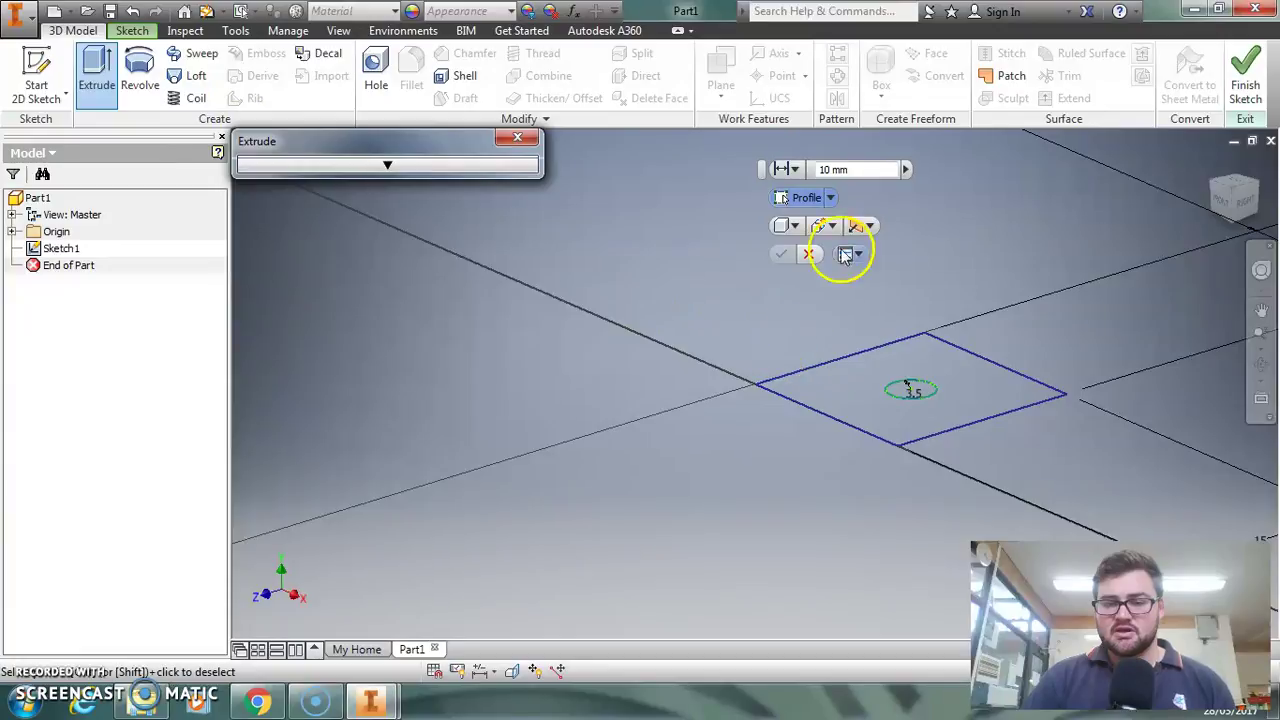
{"action": "left_click", "coordinate": [877, 172]}
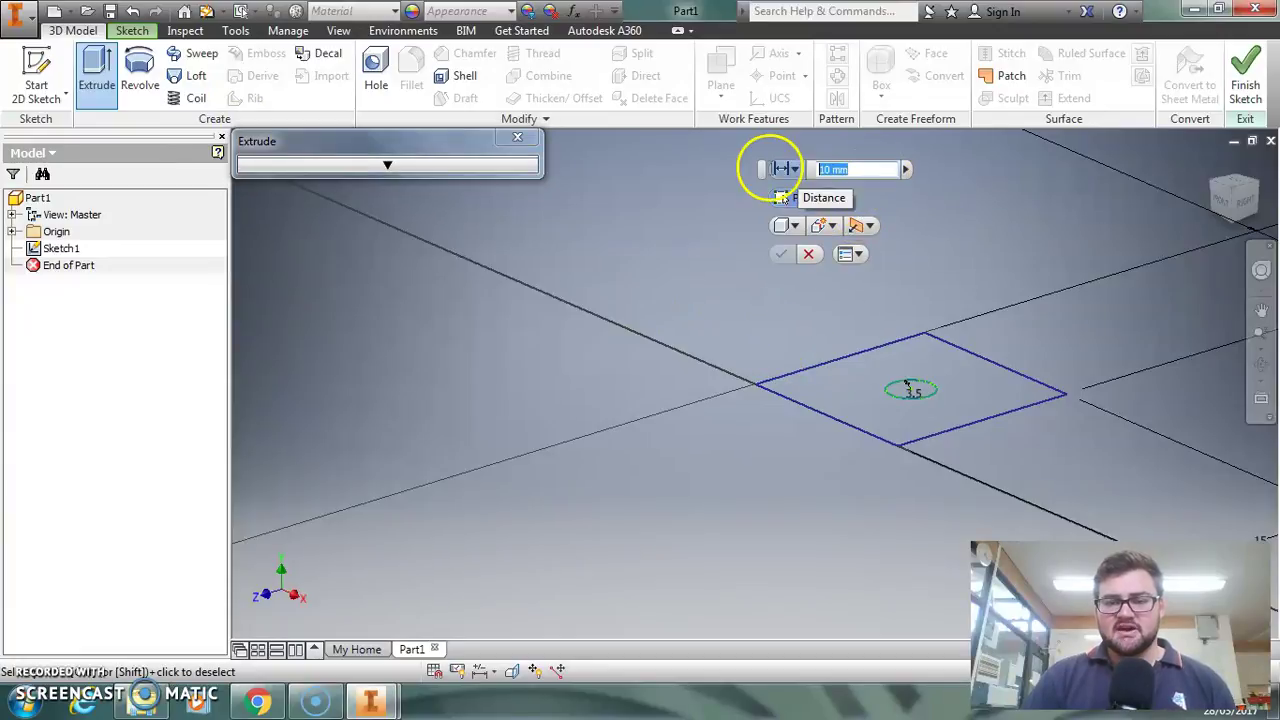
{"action": "type", "text": "1.6"}
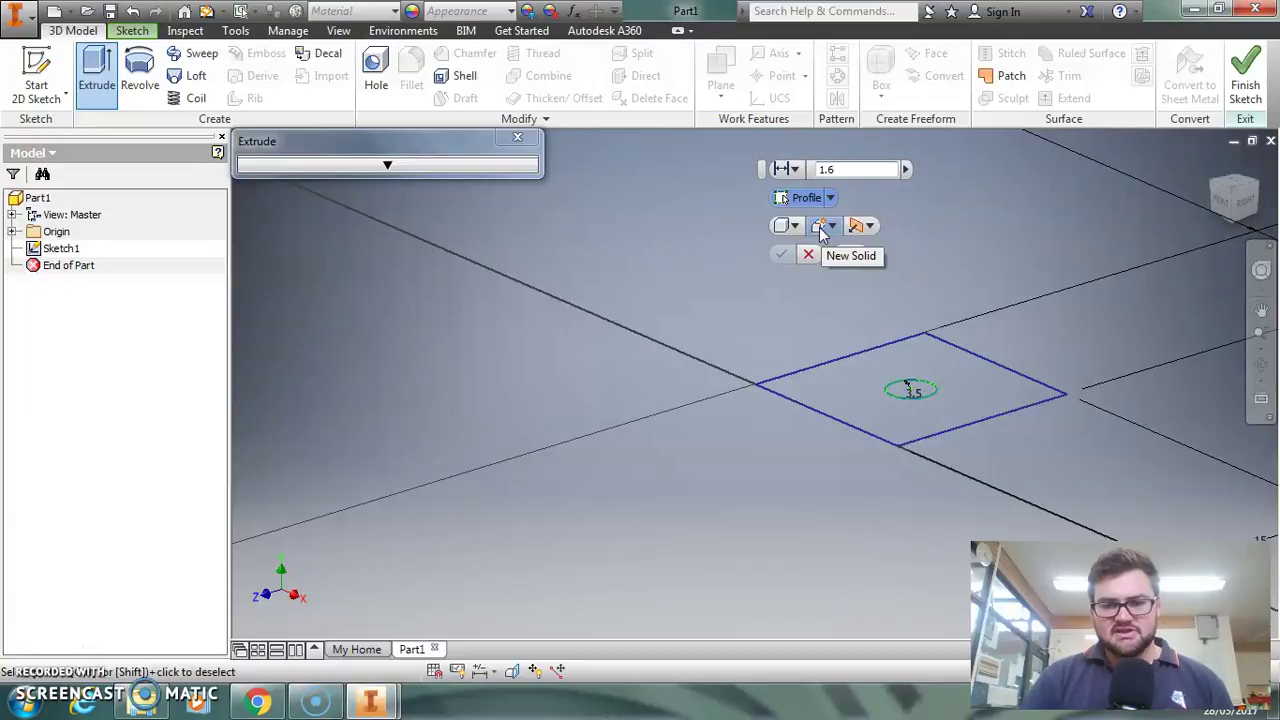
{"action": "left_click", "coordinate": [820, 228]}
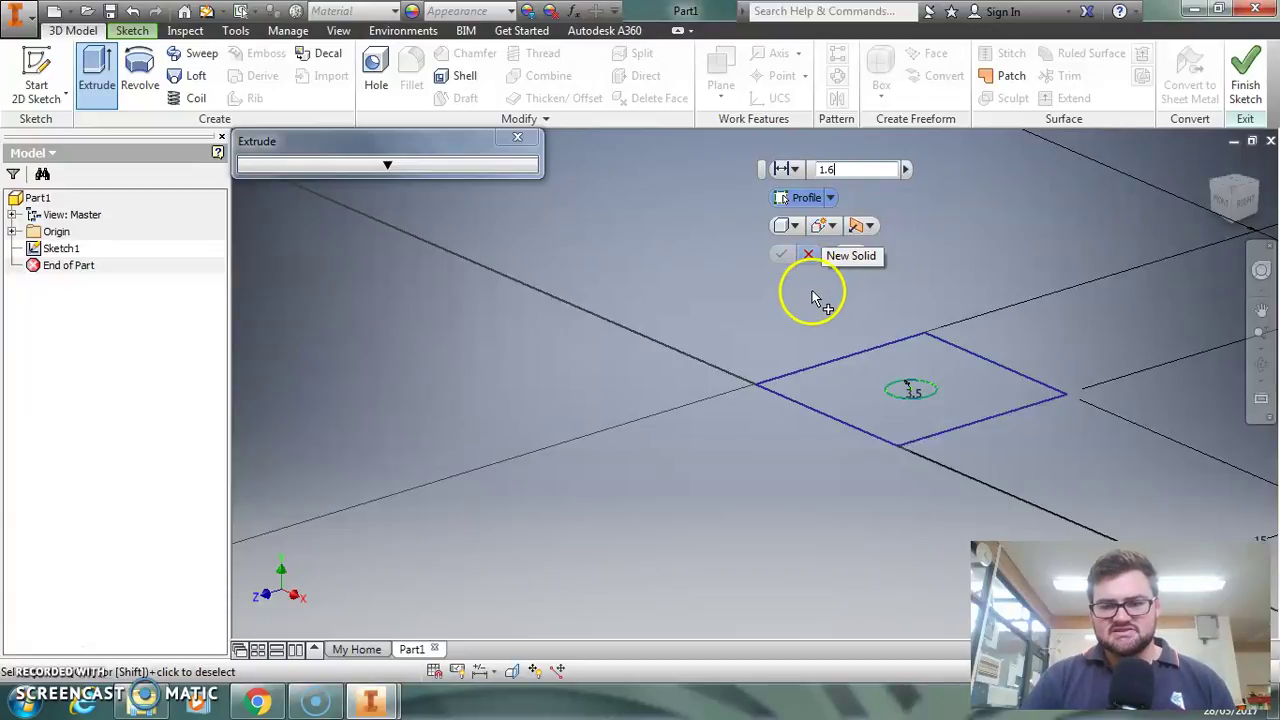
{"action": "left_click", "coordinate": [829, 388]}
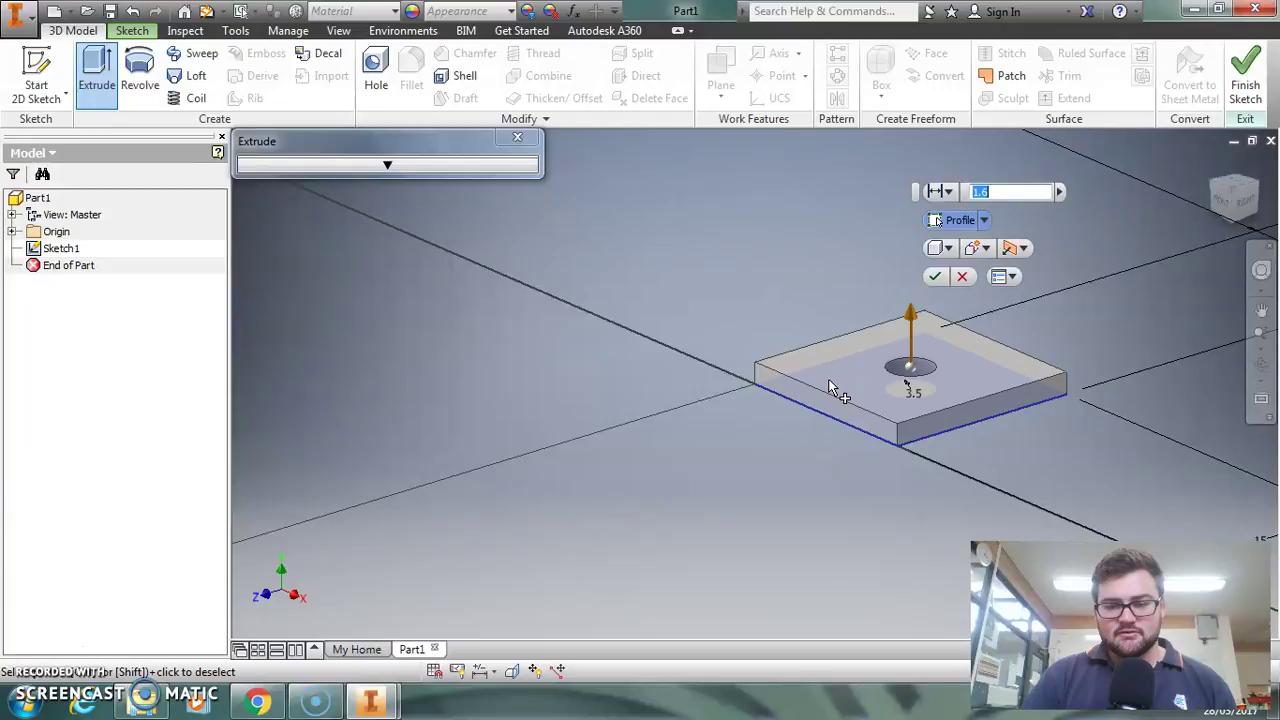
{"action": "left_click", "coordinate": [935, 277]}
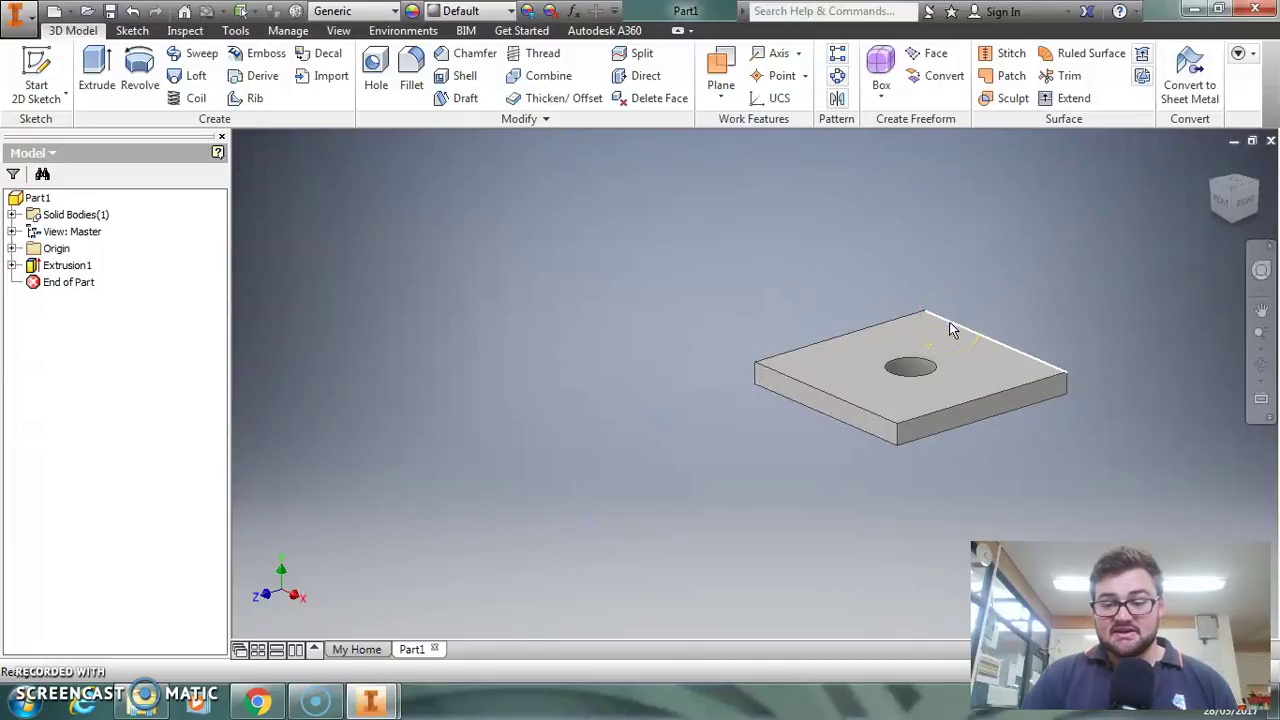
View the plate from the top, turned 90°, and open its face's context menu.
{"action": "mouse_move", "coordinate": [952, 330]}
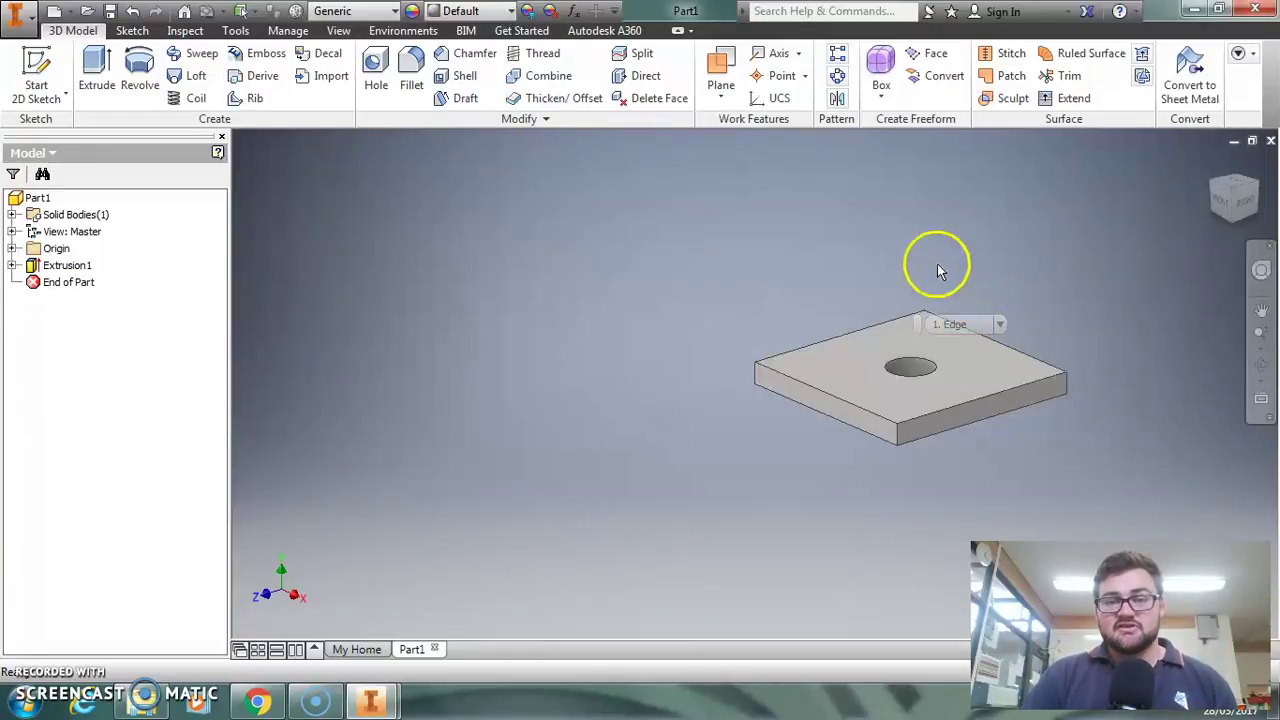
{"action": "left_click", "coordinate": [1232, 184]}
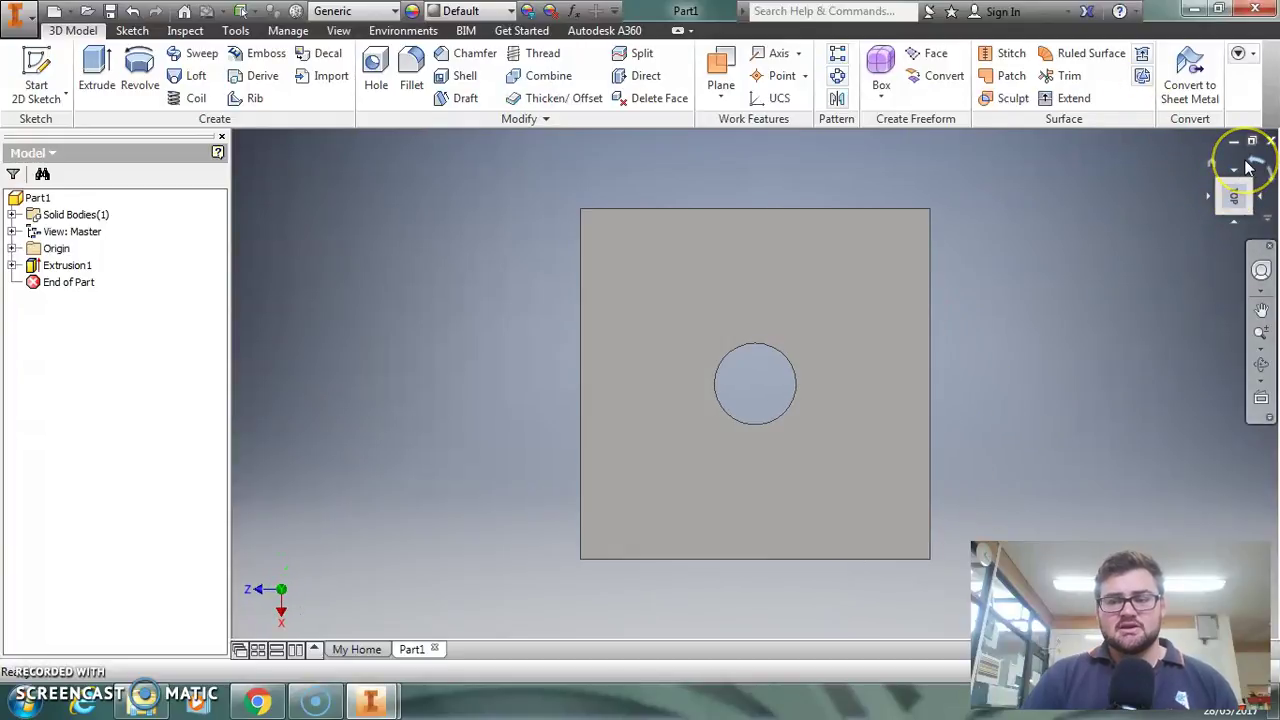
{"action": "left_click", "coordinate": [1250, 166]}
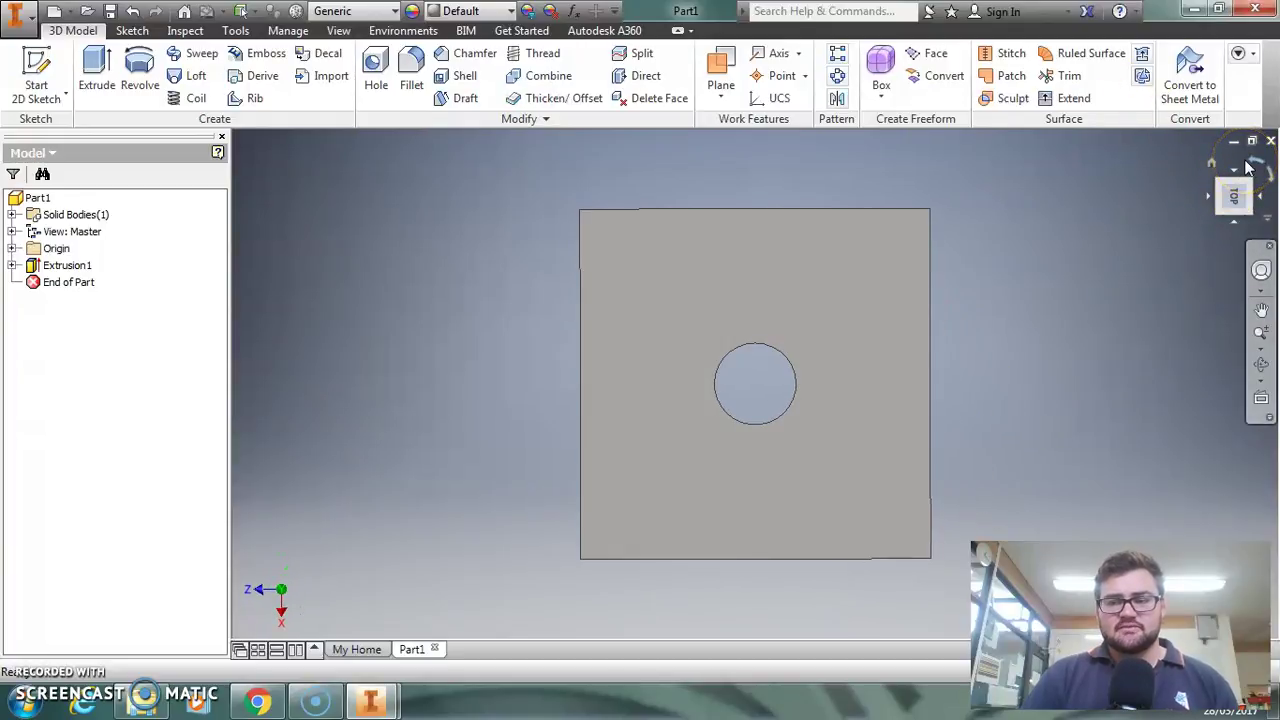
{"action": "right_click", "coordinate": [653, 278]}
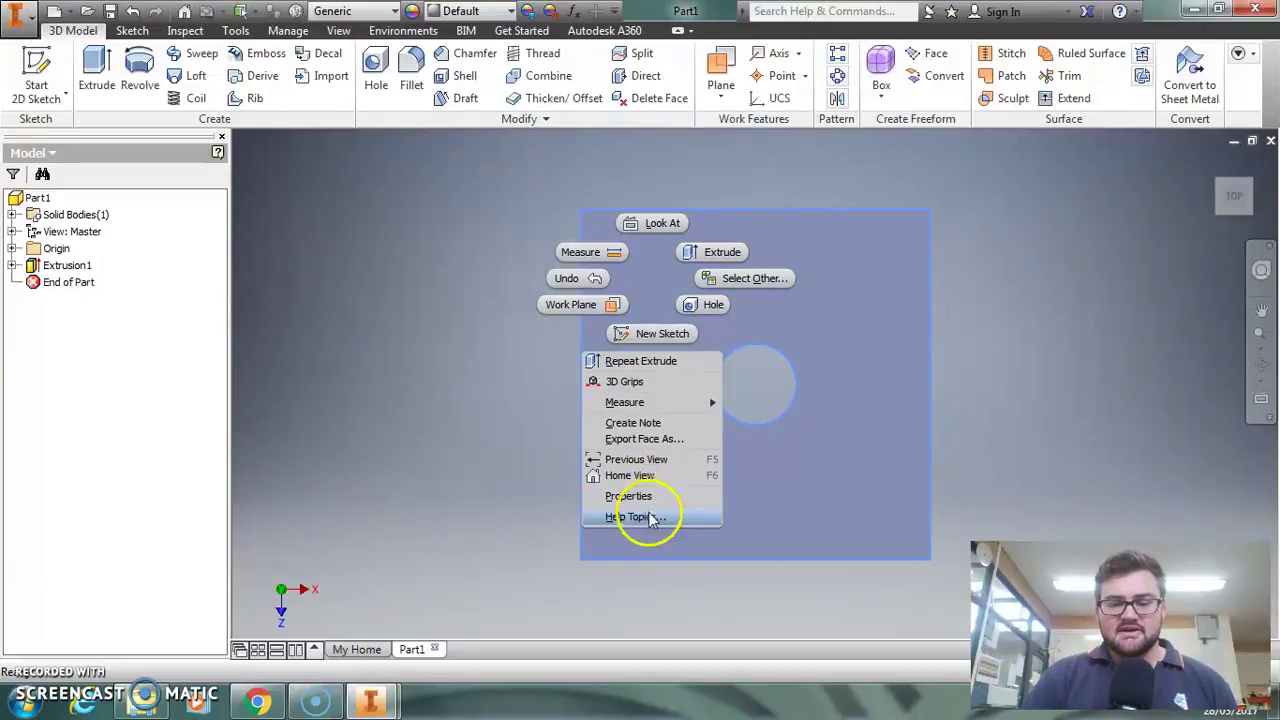
Export the plate face as AutoCAD DXF to Screw Point.dxf, replacing the existing file.
{"action": "left_click", "coordinate": [641, 438]}
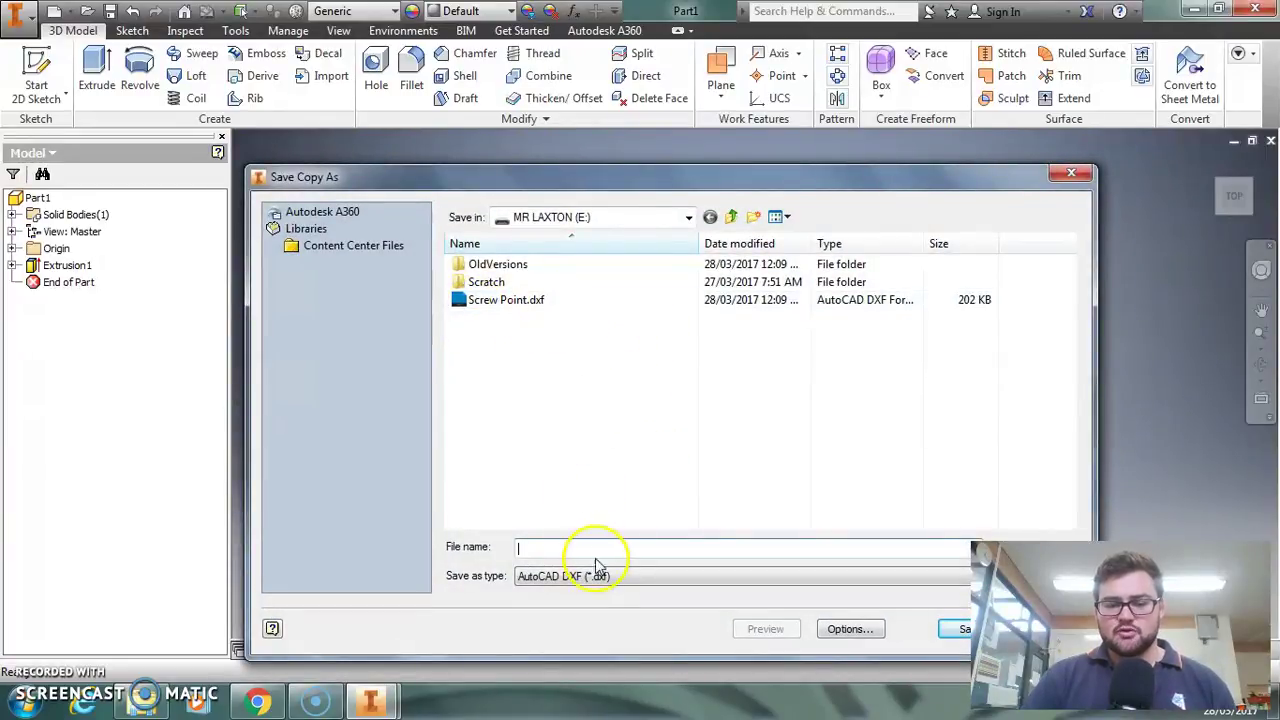
{"action": "left_click", "coordinate": [648, 580]}
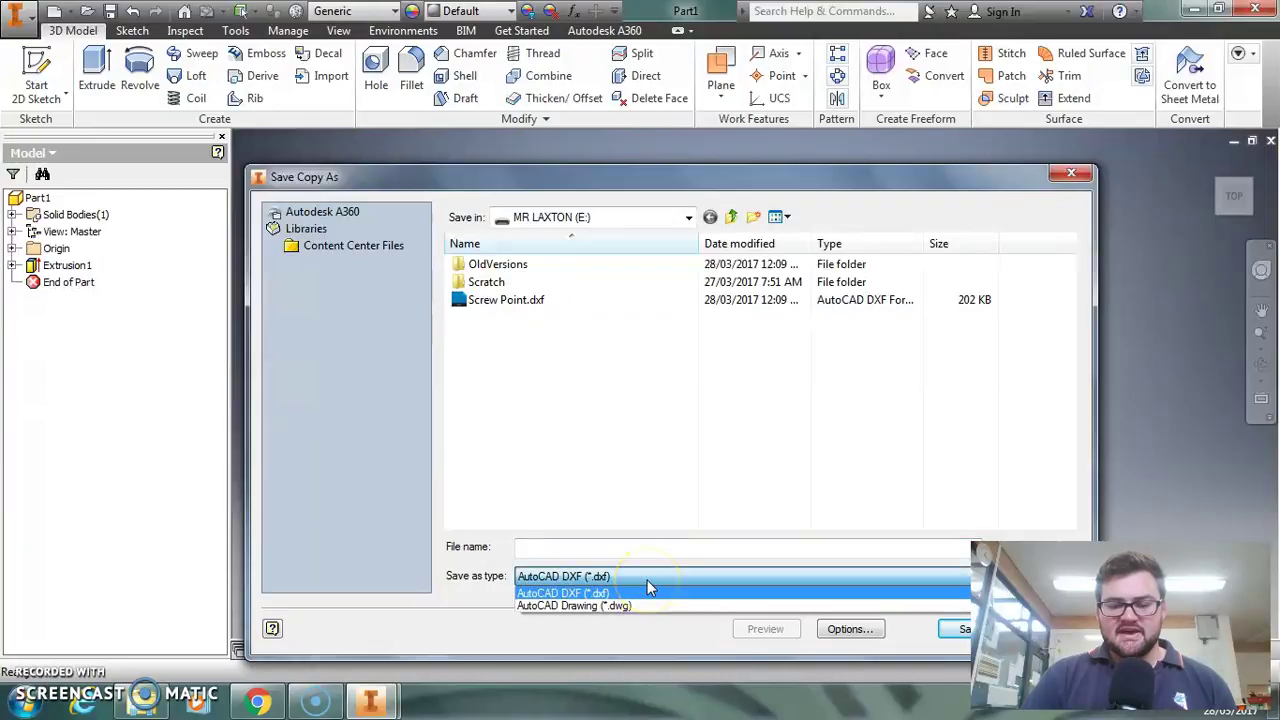
{"action": "left_click", "coordinate": [577, 596]}
{"action": "left_click", "coordinate": [495, 302]}
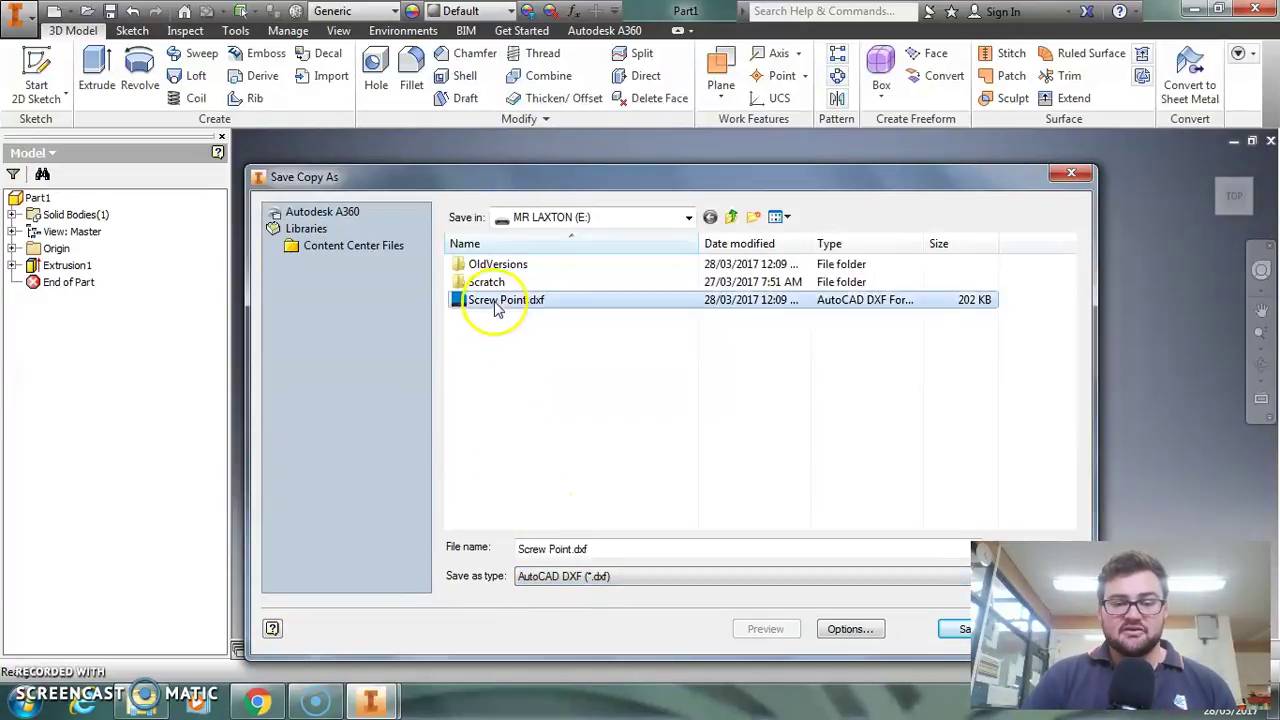
{"action": "left_click", "coordinate": [955, 630]}
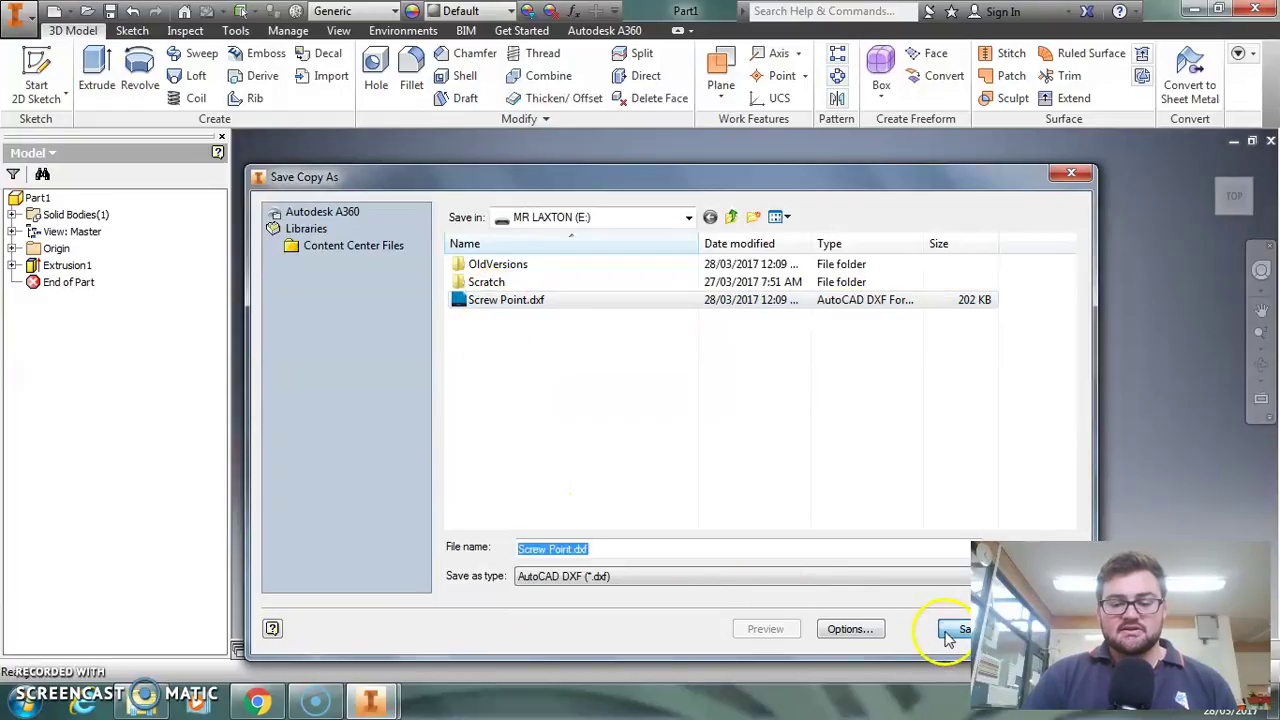
{"action": "left_click", "coordinate": [680, 352]}
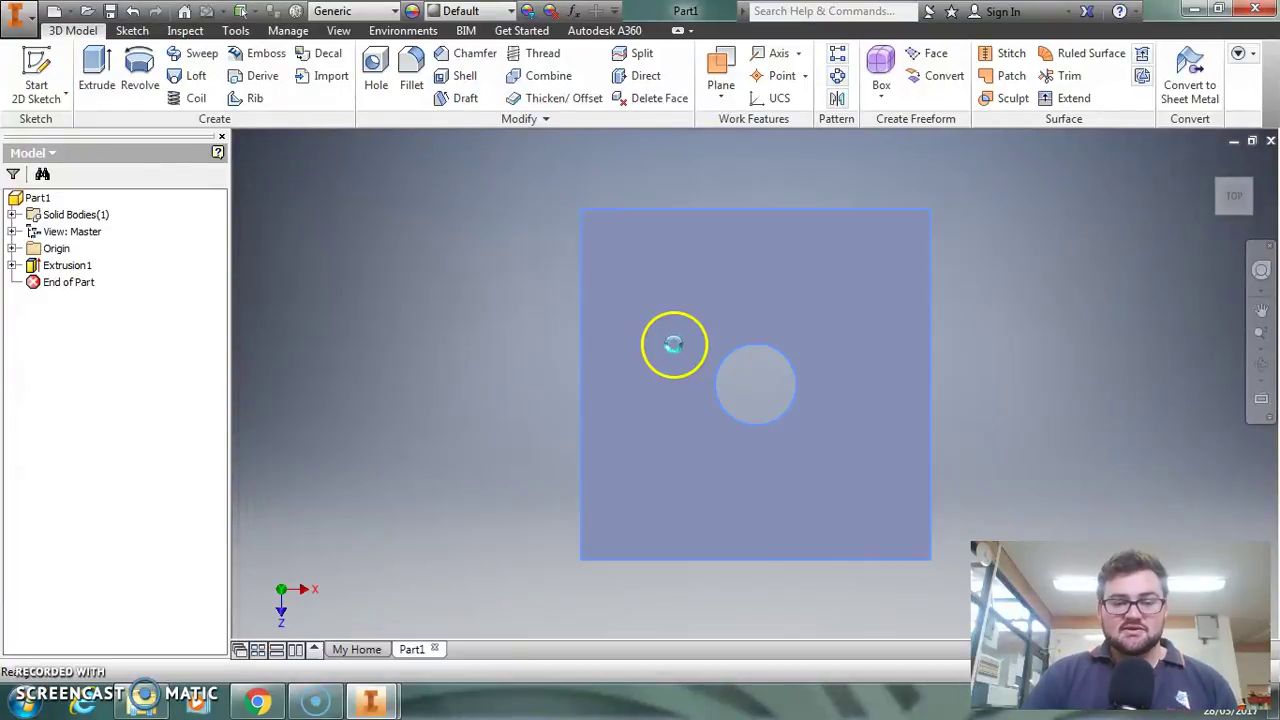
Save the part as Screw Point.ipt on drive E:, overwriting the earlier copy.
{"action": "left_click", "coordinate": [32, 26]}
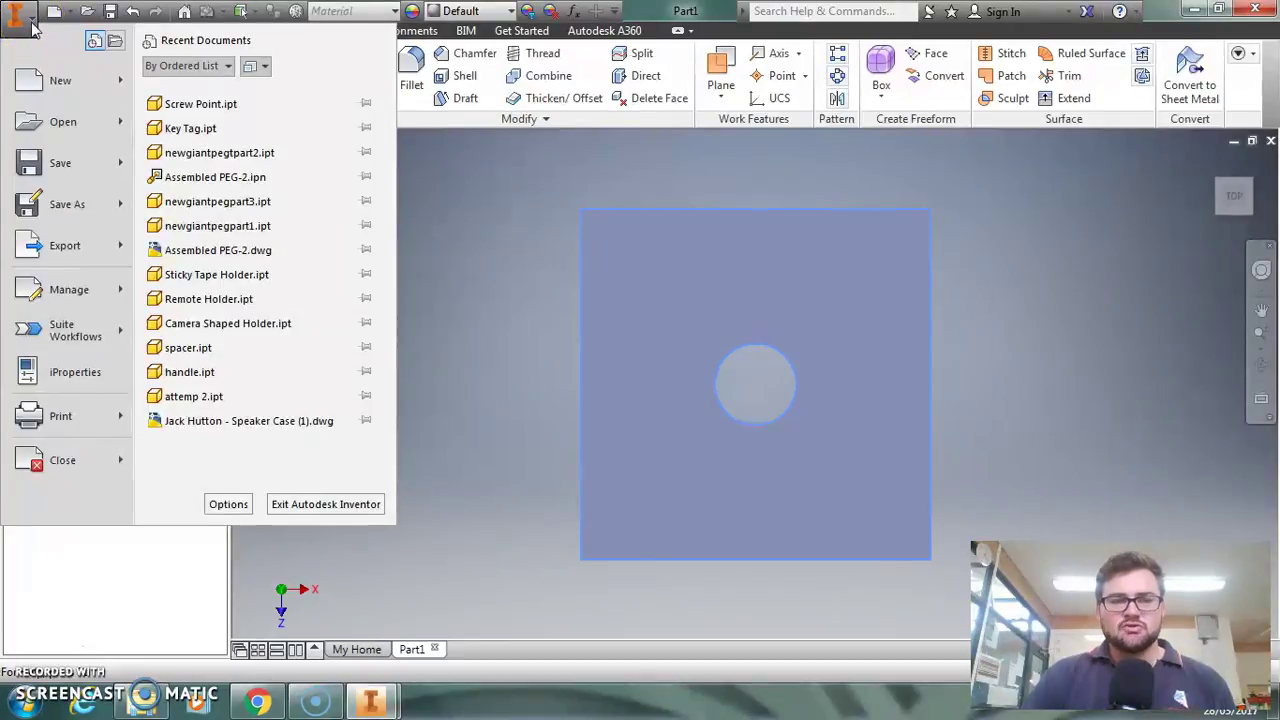
{"action": "left_click", "coordinate": [80, 166]}
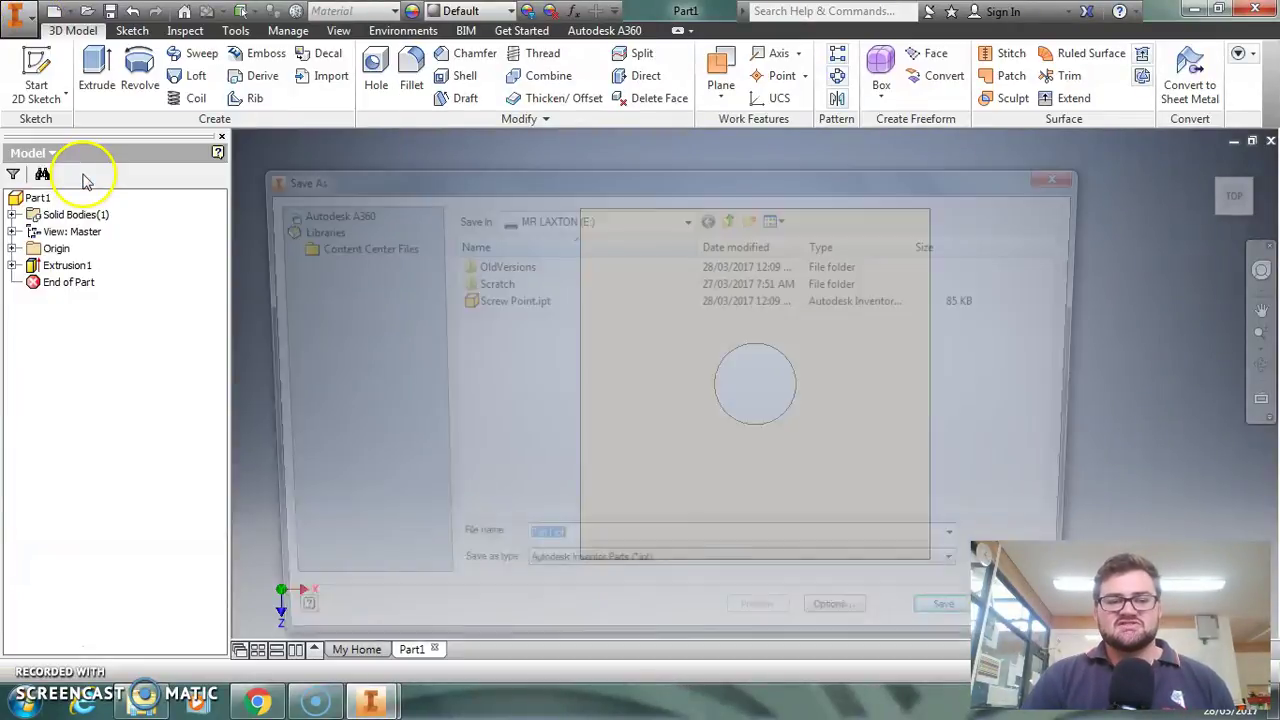
{"action": "left_click", "coordinate": [502, 302]}
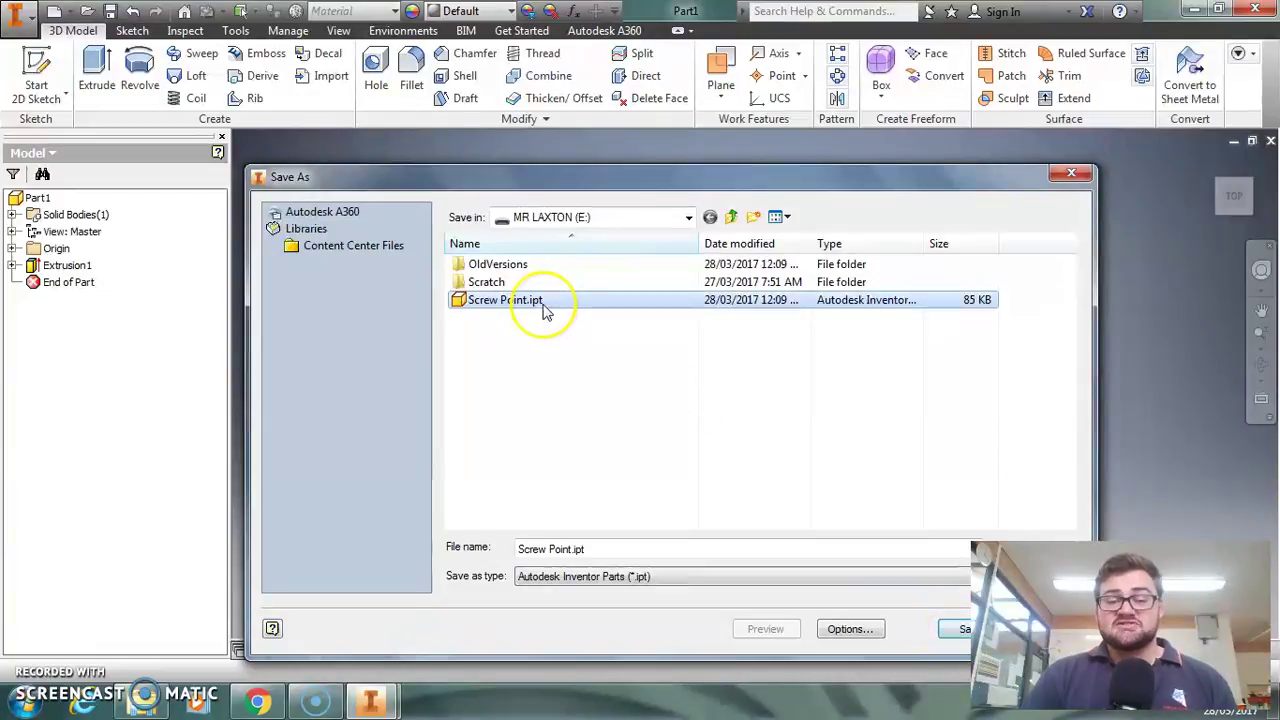
{"action": "mouse_move", "coordinate": [543, 309]}
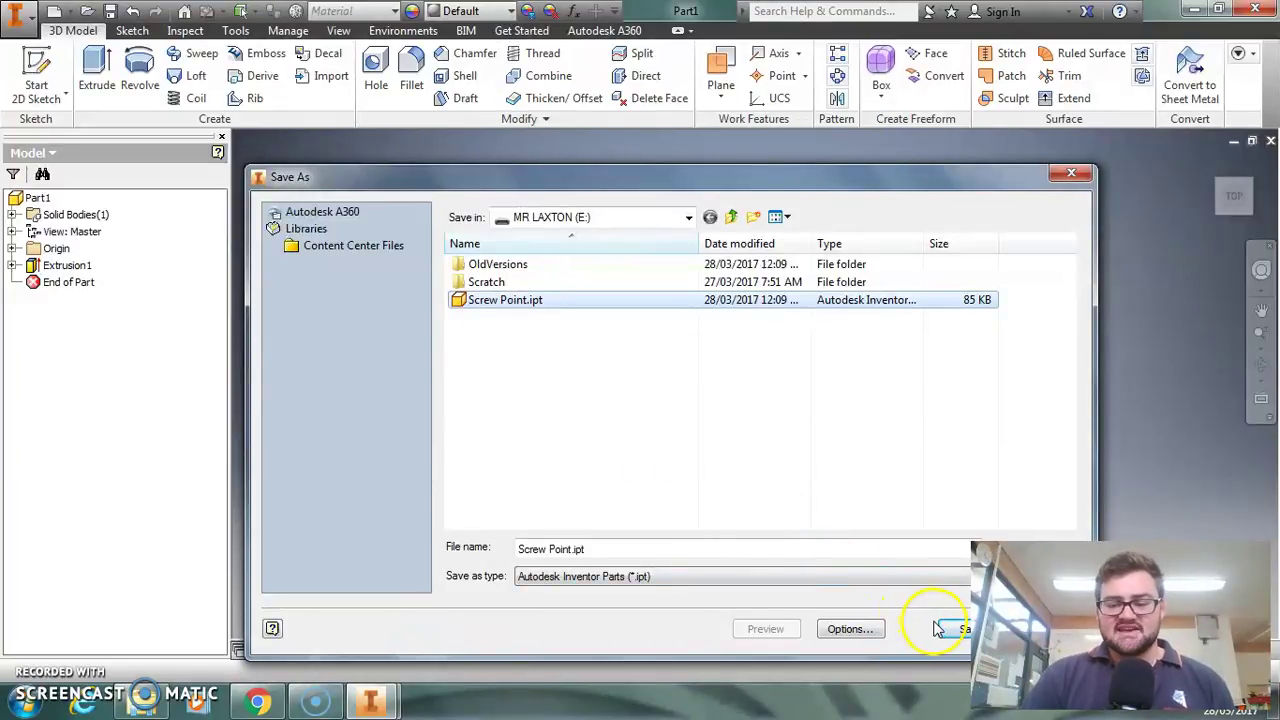
{"action": "left_click", "coordinate": [948, 632]}
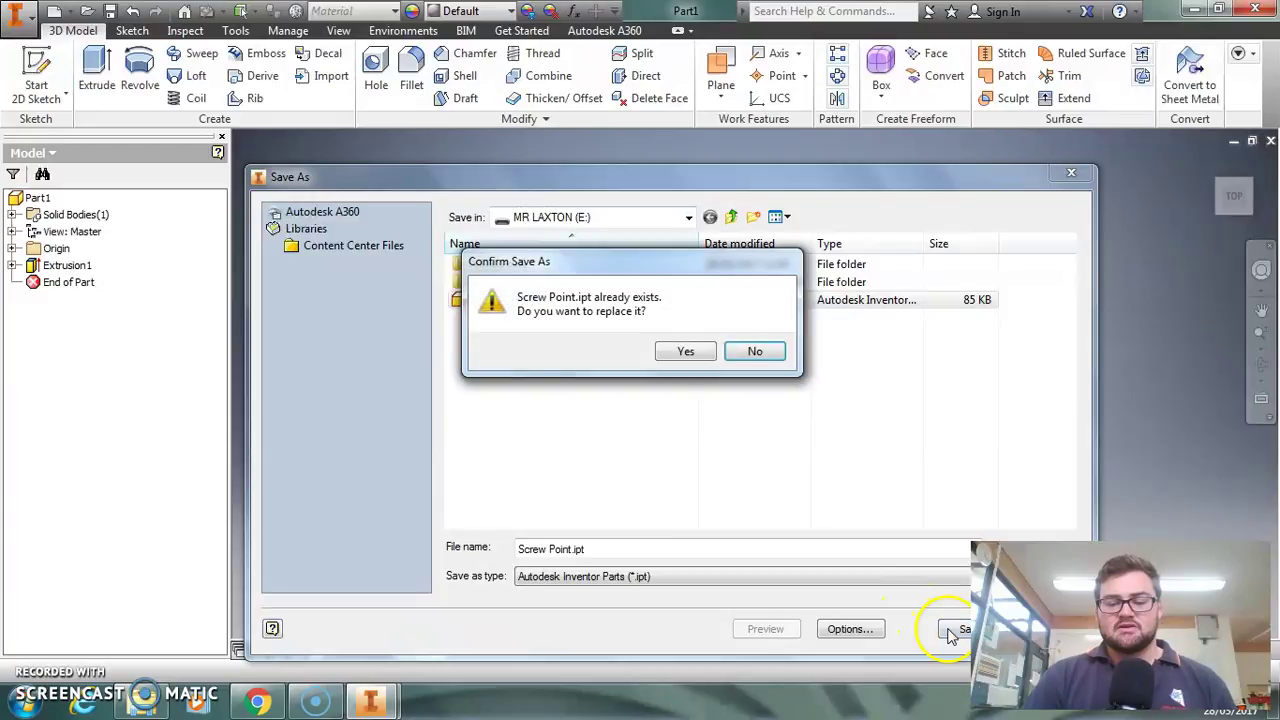
{"action": "left_click", "coordinate": [679, 350]}
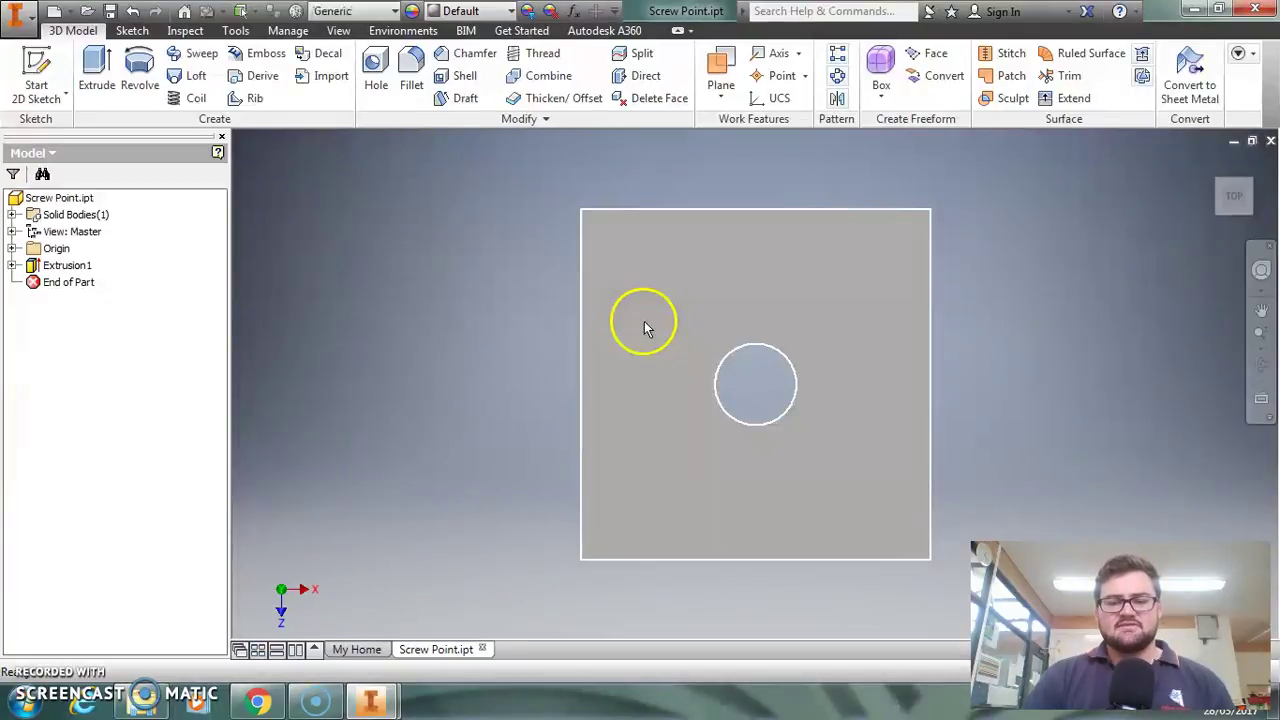